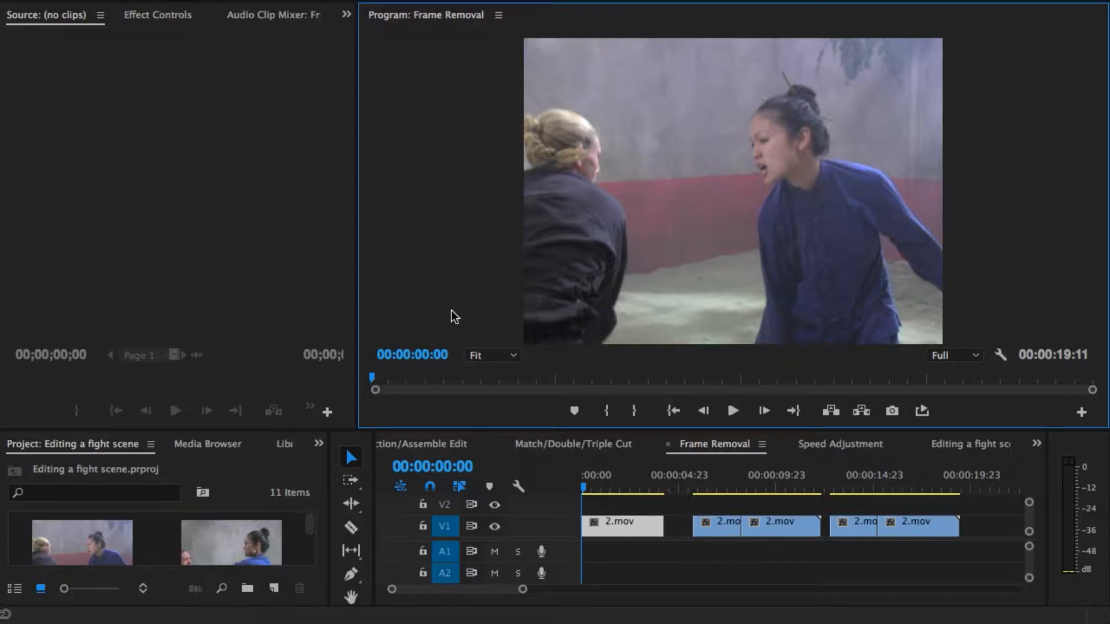
# Step: Play the first 2.mov clip and scrub back and forth through the fight move around 00:00:02:00
pyautogui.press('space')
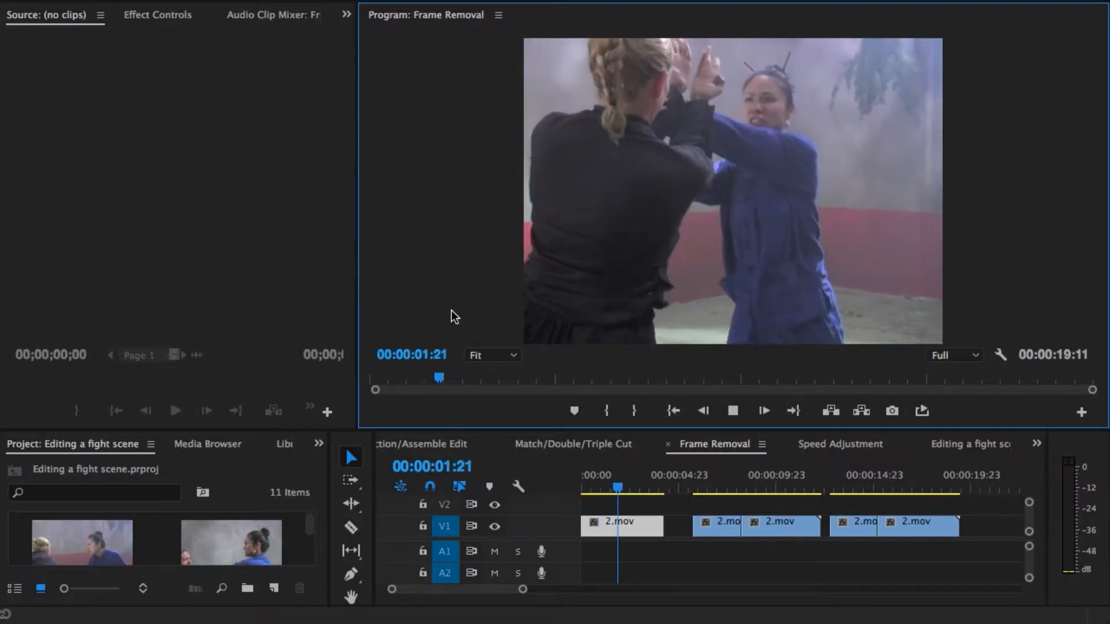
pyautogui.press('space')
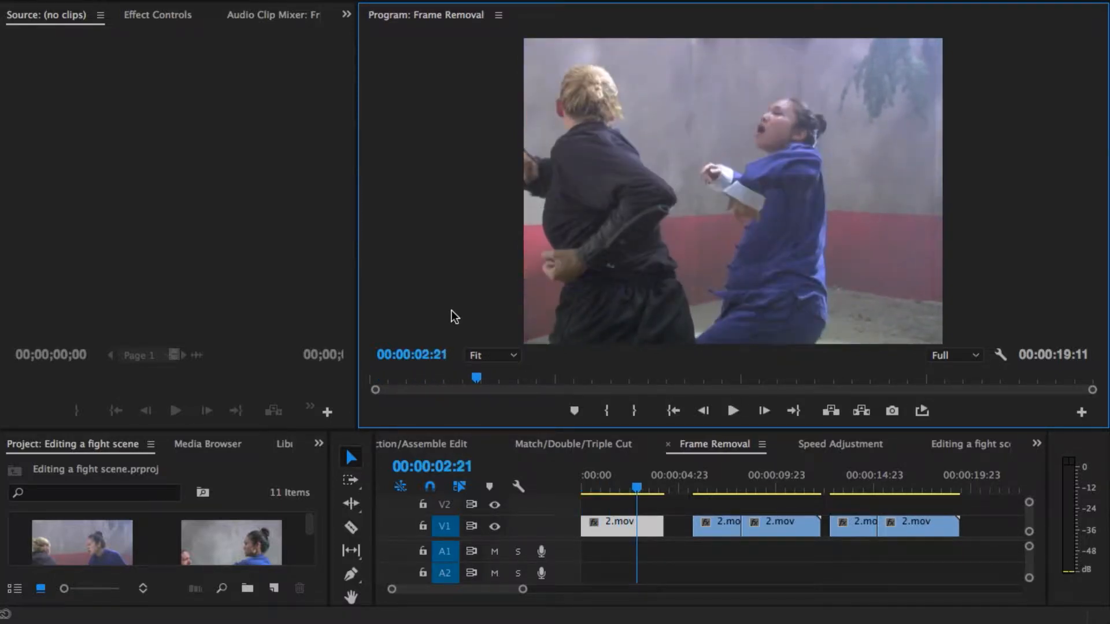
pyautogui.click(617, 489)
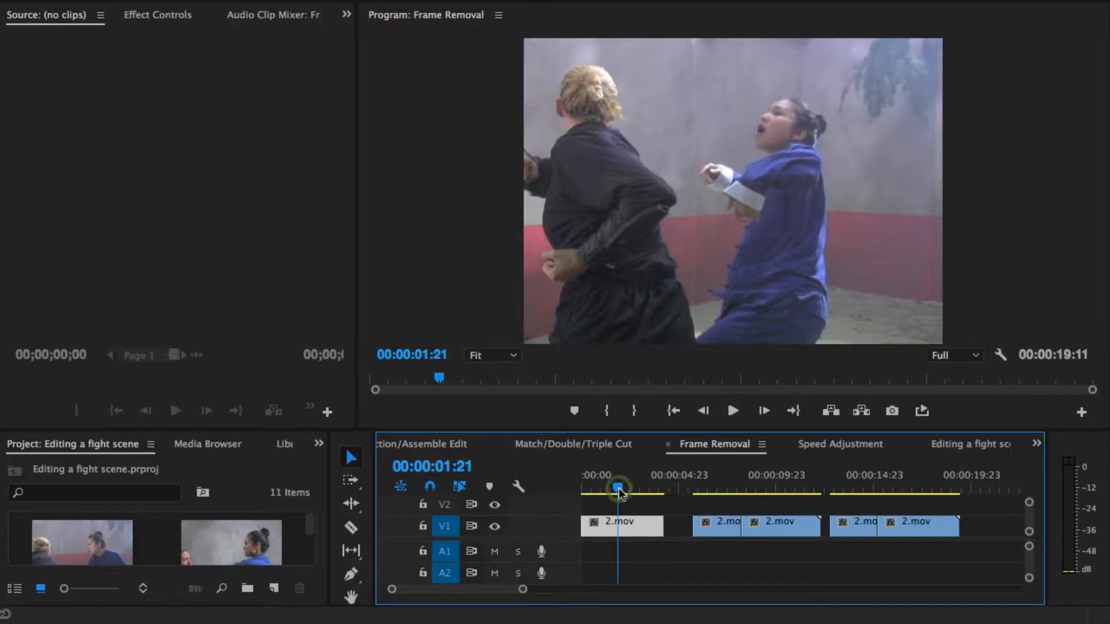
pyautogui.moveTo(618, 489)
pyautogui.mouseDown()
pyautogui.moveTo(633, 490)
pyautogui.moveTo(621, 490)
pyautogui.mouseUp()
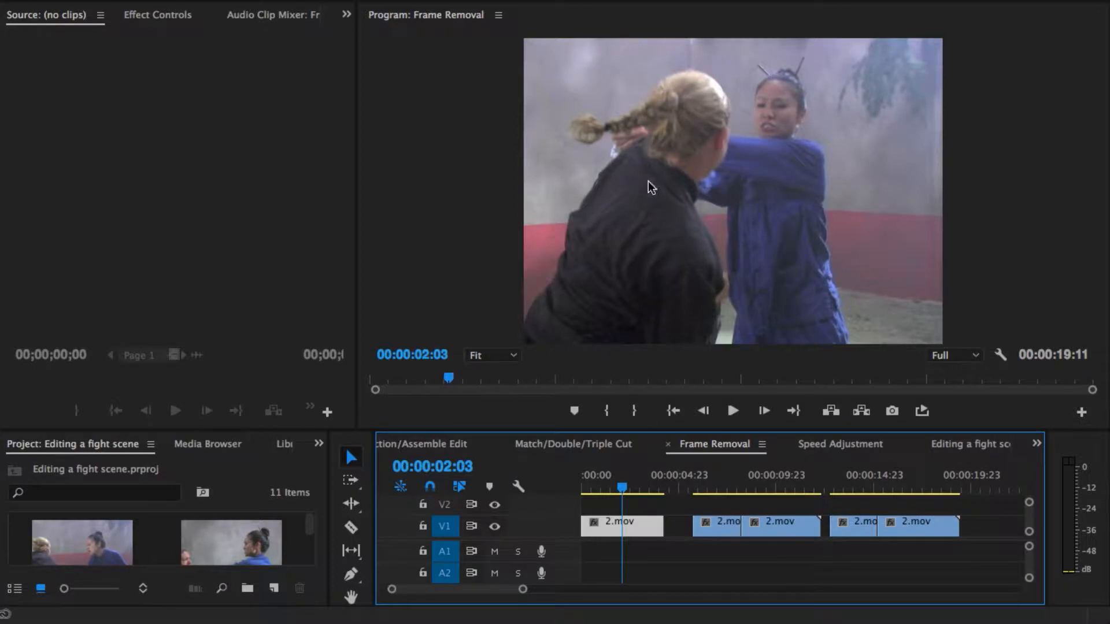
pyautogui.click(648, 183)
pyautogui.click(623, 488)
pyautogui.moveTo(626, 490); pyautogui.dragTo(615, 486)
pyautogui.click(738, 148)
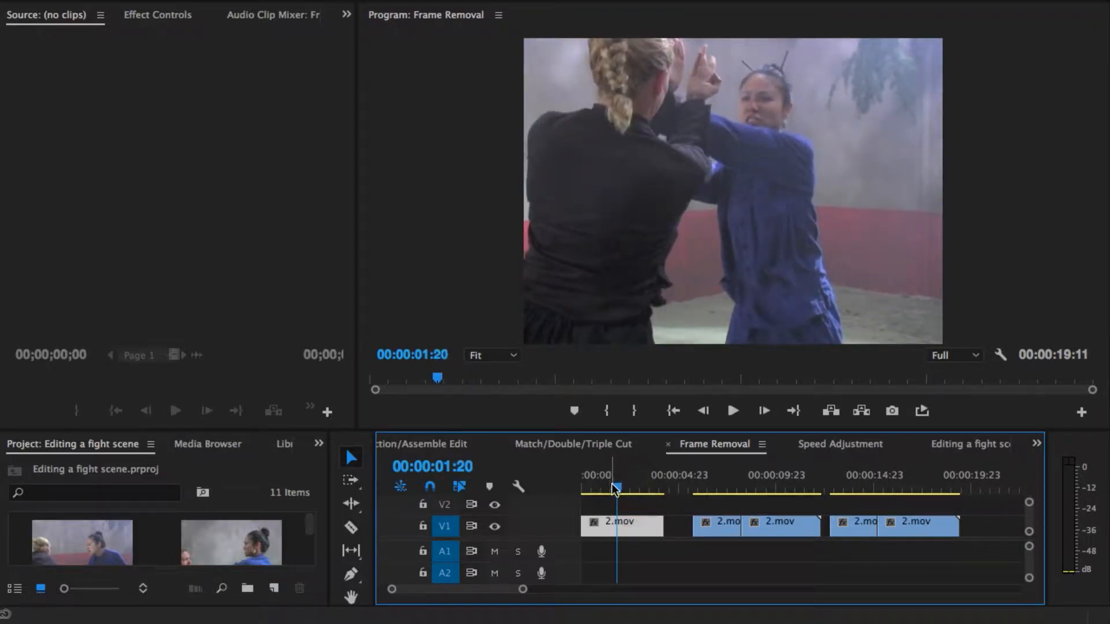
pyautogui.press('space')
pyautogui.press('space')
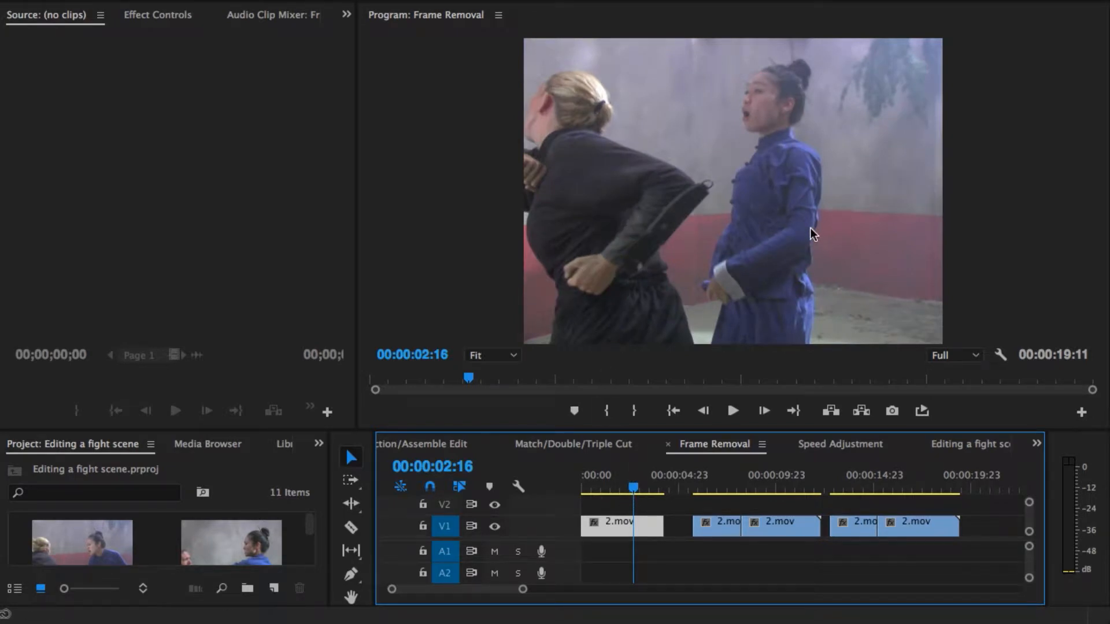
# Step: Step through the second version of the shot frame by frame from 00:00:07:08 to its cut at 00:00:08:06
pyautogui.click(700, 523)
pyautogui.click(725, 484)
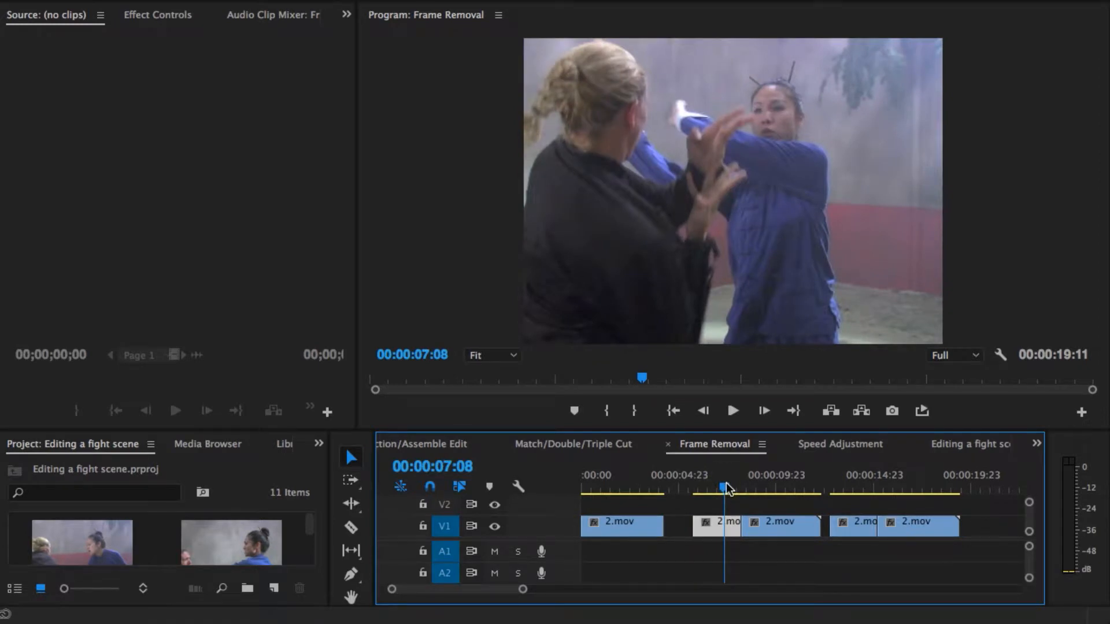
pyautogui.press('Right')
pyautogui.press('Right')
pyautogui.press('Right')
pyautogui.press('Right')
pyautogui.press('Right')
pyautogui.press('Right')
pyautogui.press('Right')
pyautogui.press('Right')
pyautogui.press('Right')
pyautogui.press('Right')
pyautogui.press('Right')
pyautogui.press('Right')
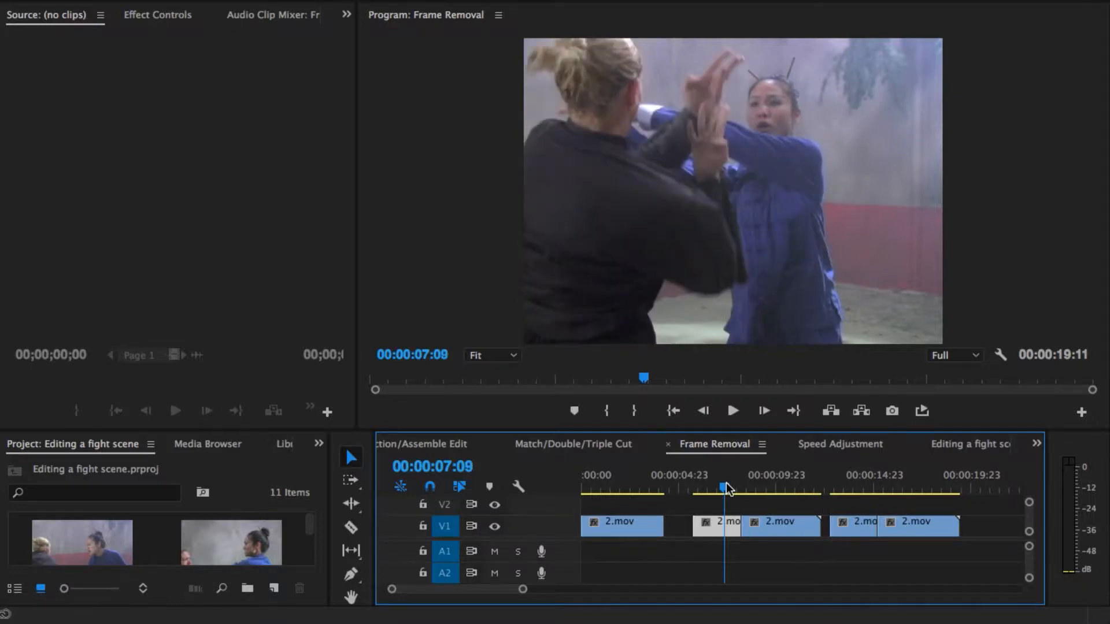
pyautogui.press('Right')
pyautogui.press('Right')
pyautogui.press('Right')
pyautogui.press('Right')
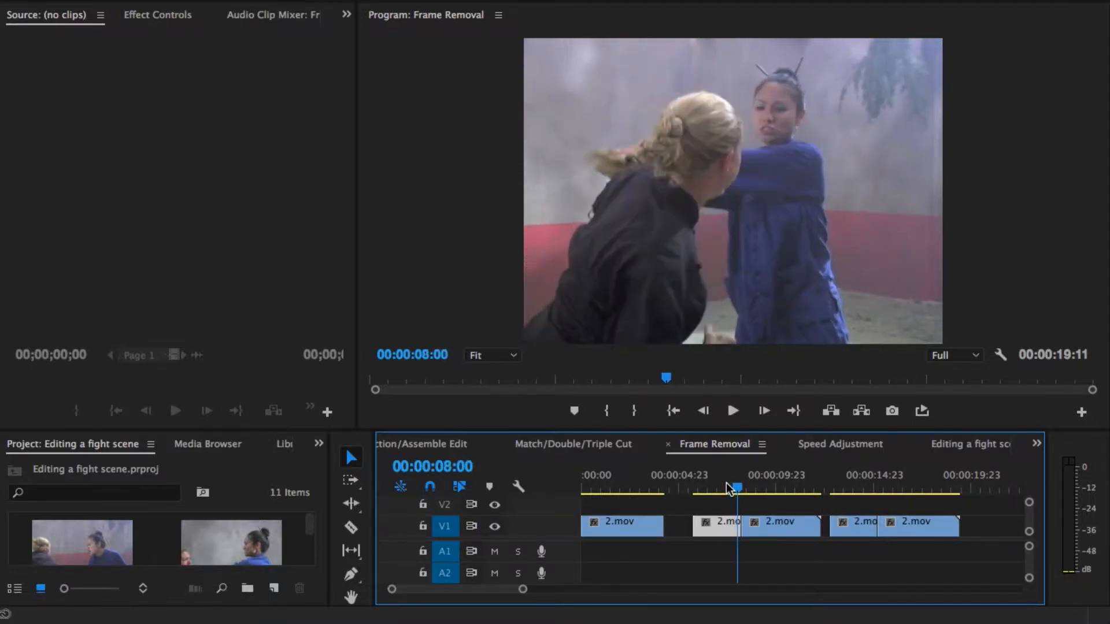
pyautogui.press('Right')
pyautogui.press('Right')
pyautogui.press('Right')
pyautogui.press('Right')
pyautogui.press('Right')
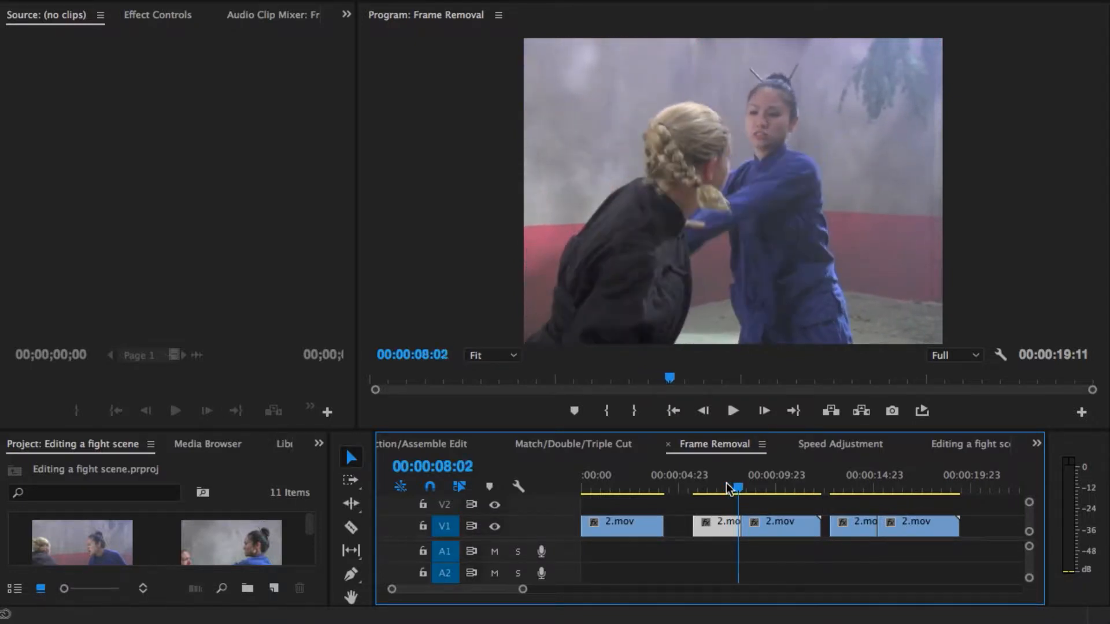
pyautogui.press('Right')
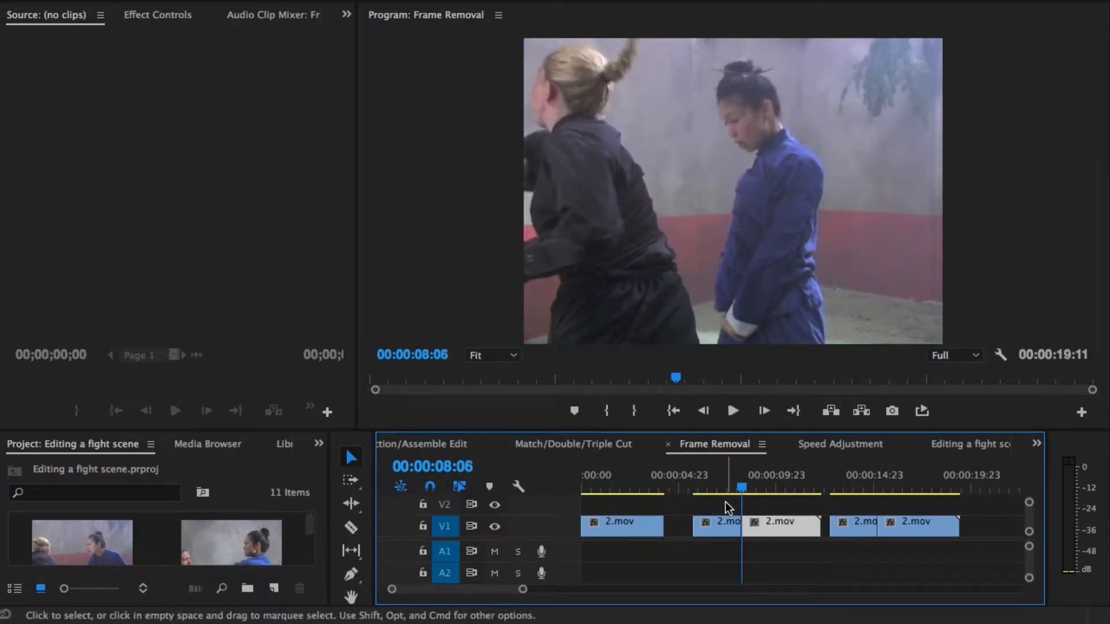
# Step: Compare the frames on either side of the second version's cut, 00:00:08:05 and 00:00:08:06, by alternating between them
pyautogui.click(765, 526)
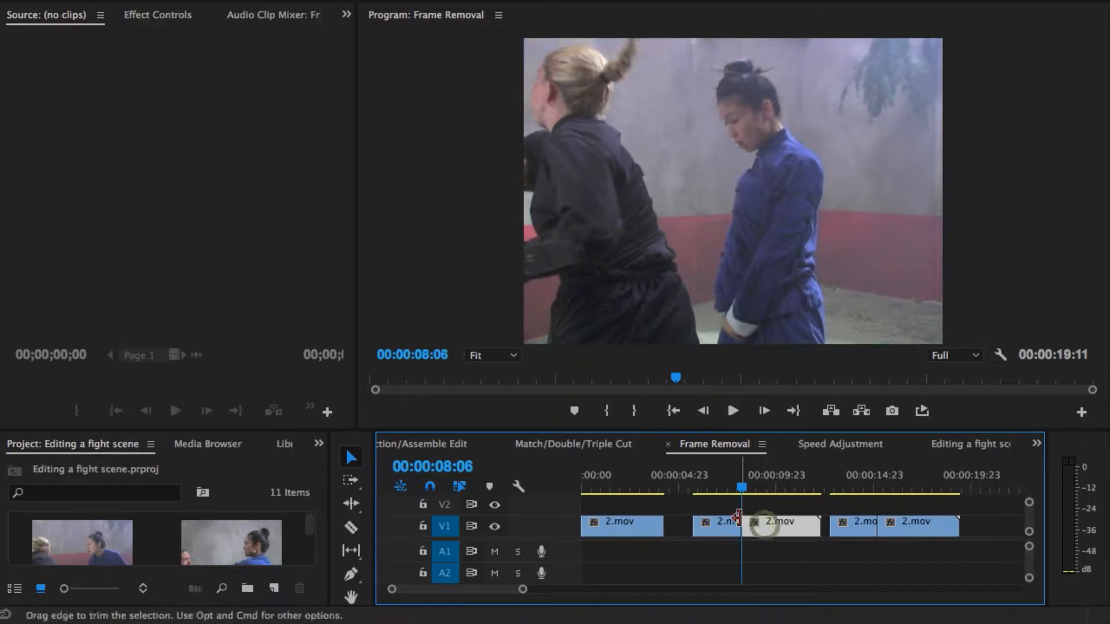
pyautogui.click(750, 532)
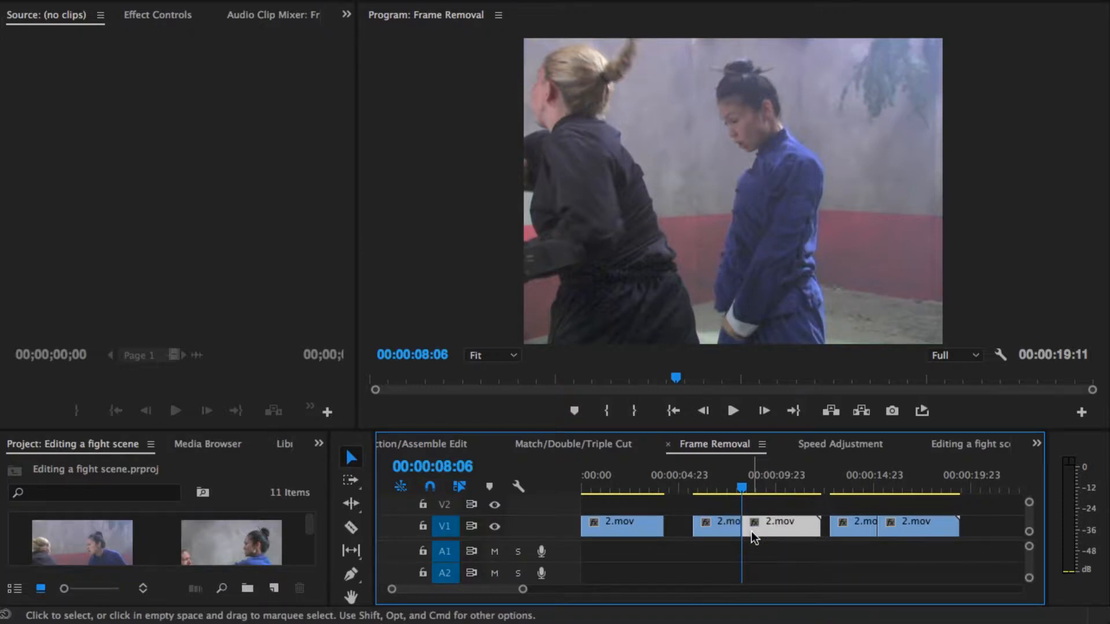
pyautogui.press('Left')
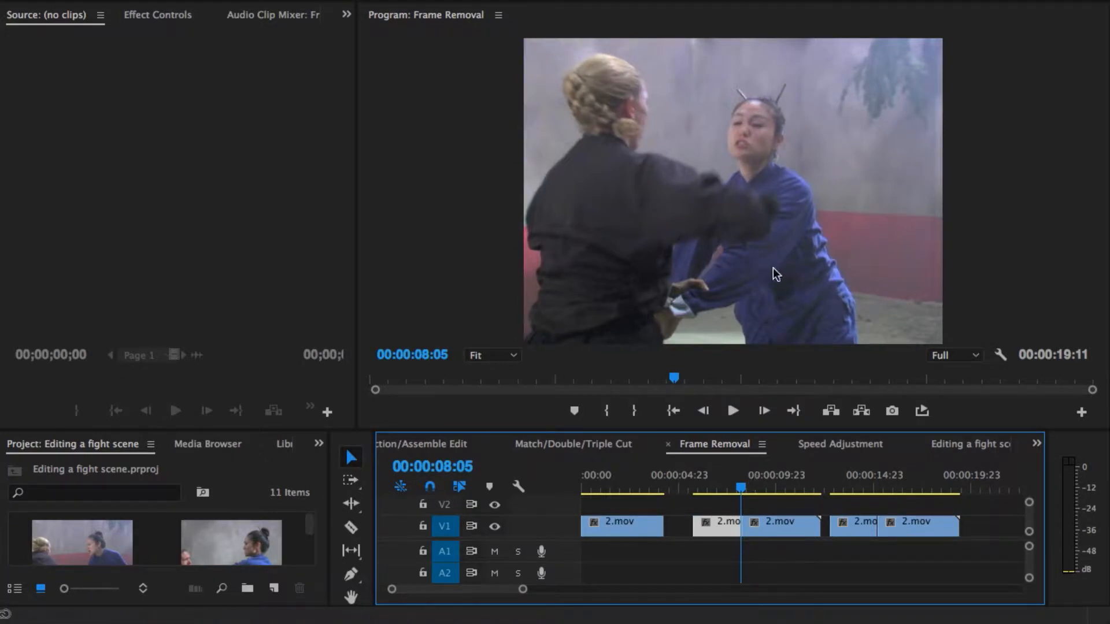
pyautogui.click(759, 137)
pyautogui.press('Right')
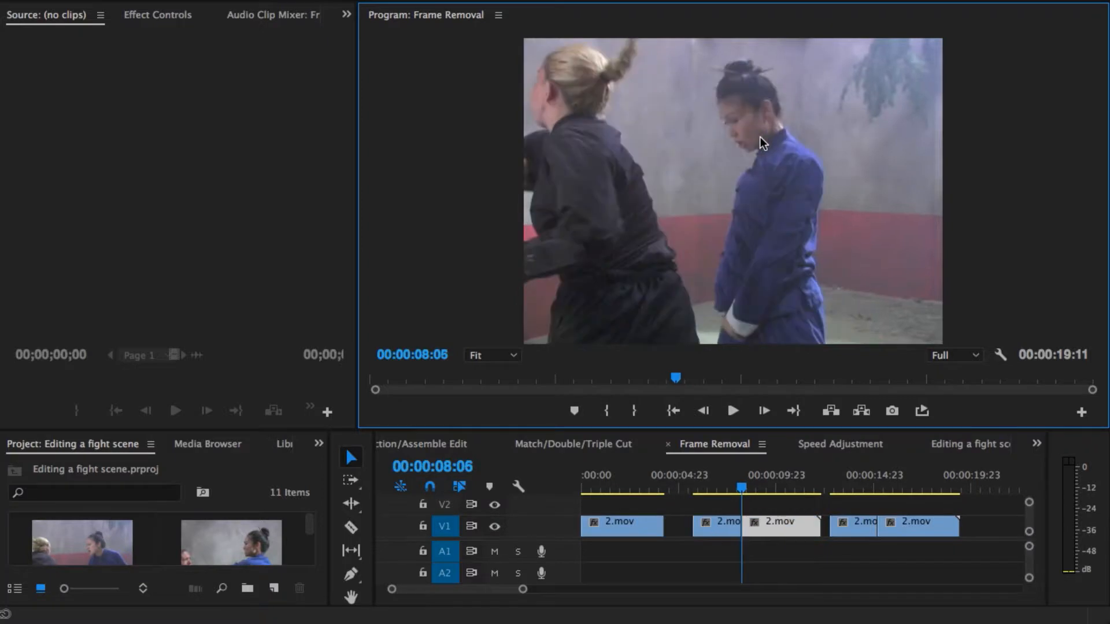
pyautogui.press('Left')
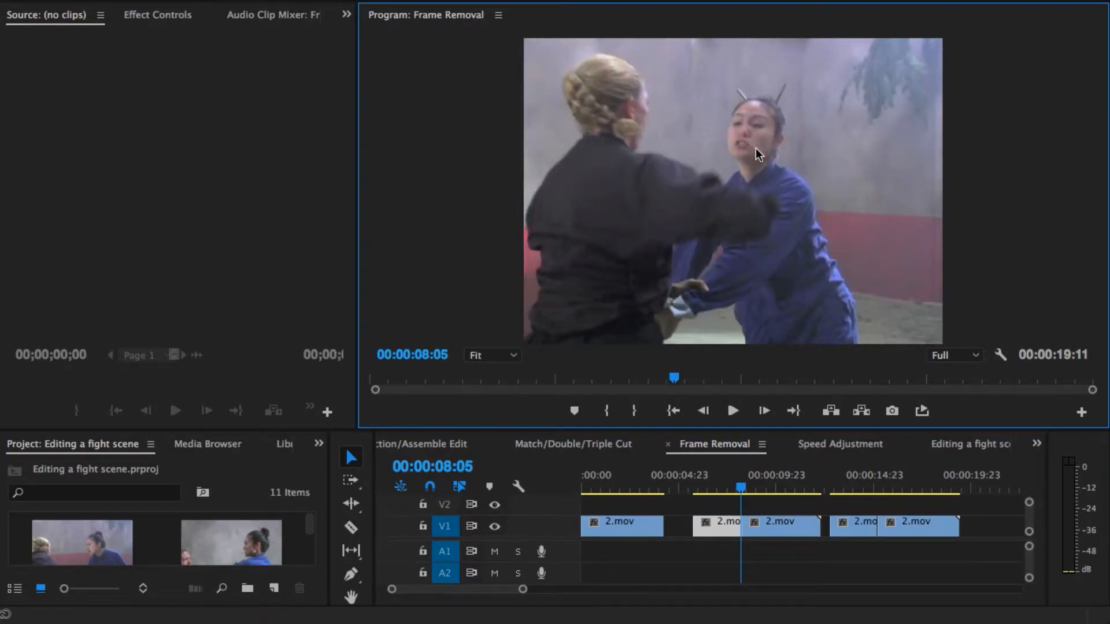
pyautogui.press('Right')
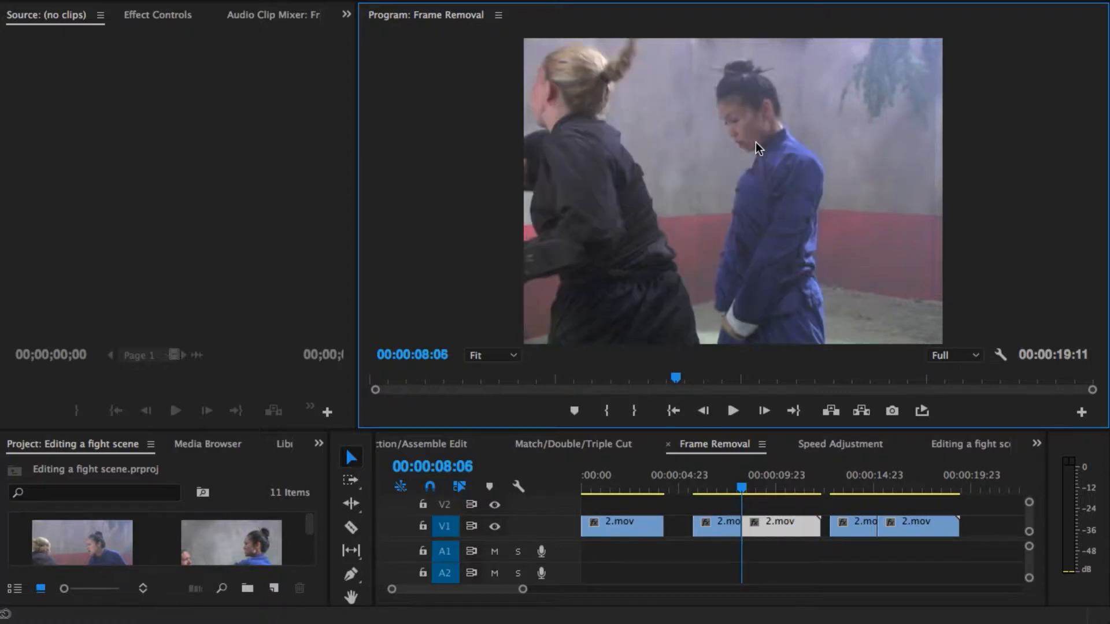
pyautogui.press('Left')
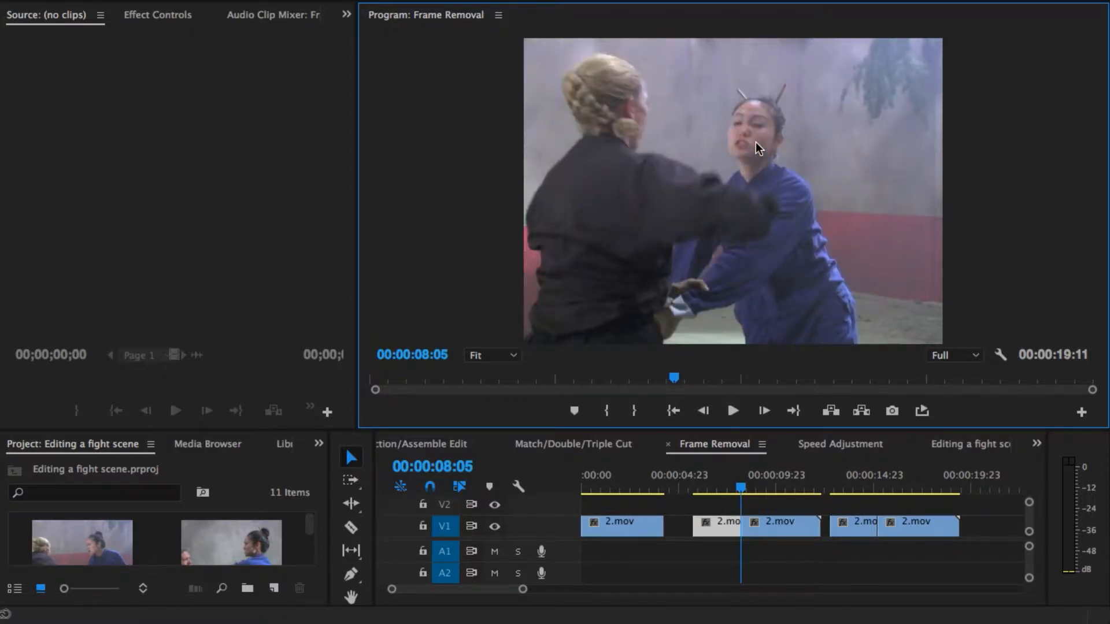
pyautogui.click(716, 210)
pyautogui.click(717, 209)
pyautogui.press('Right')
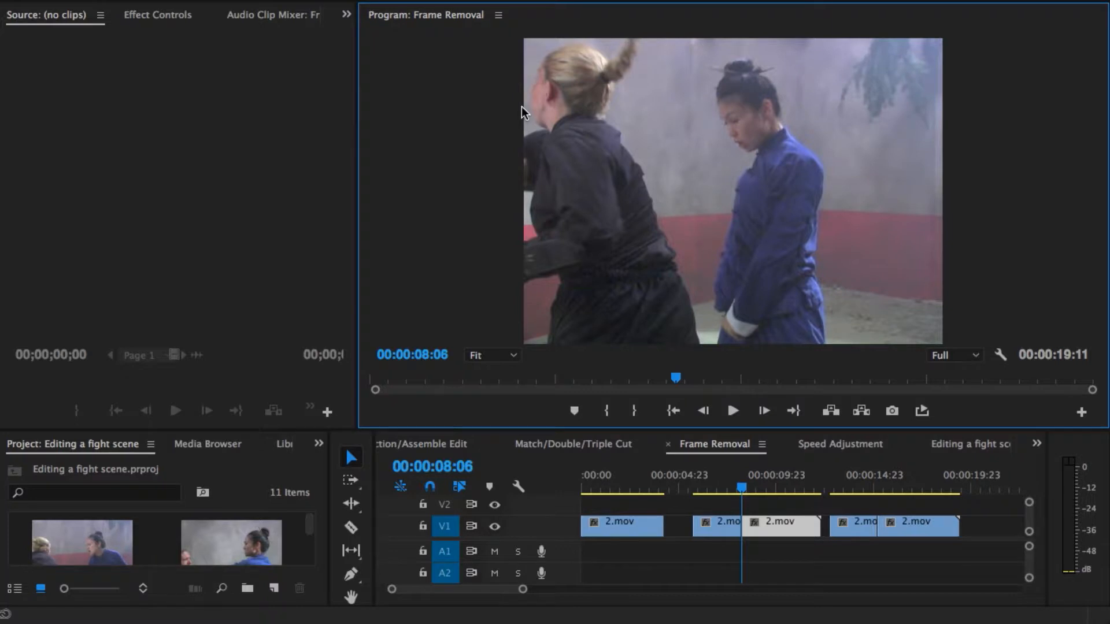
pyautogui.press('Left')
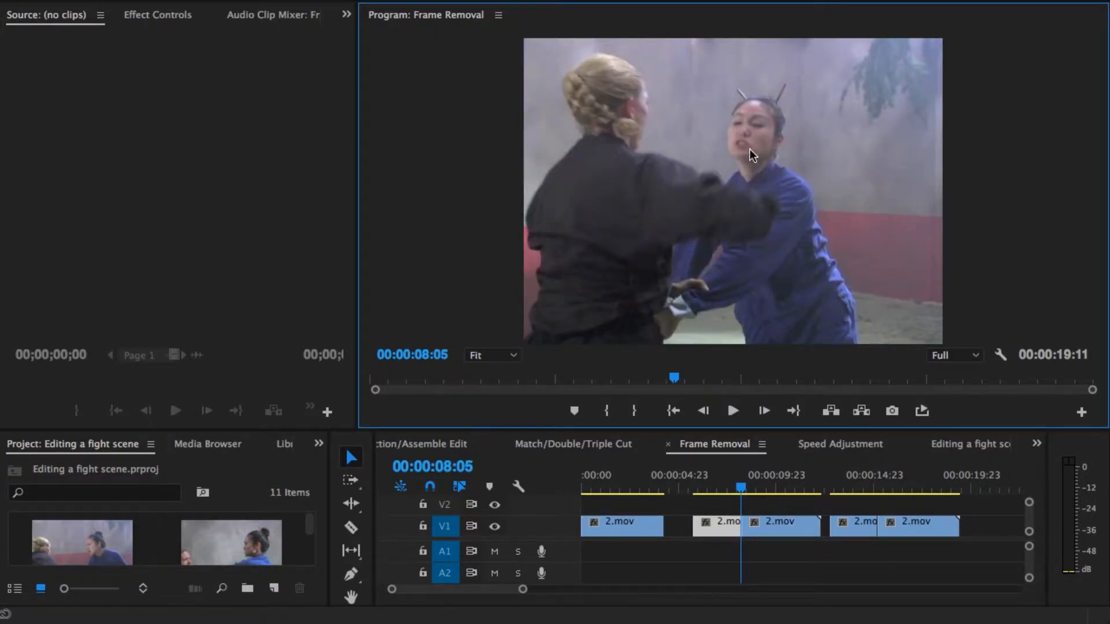
pyautogui.press('Right')
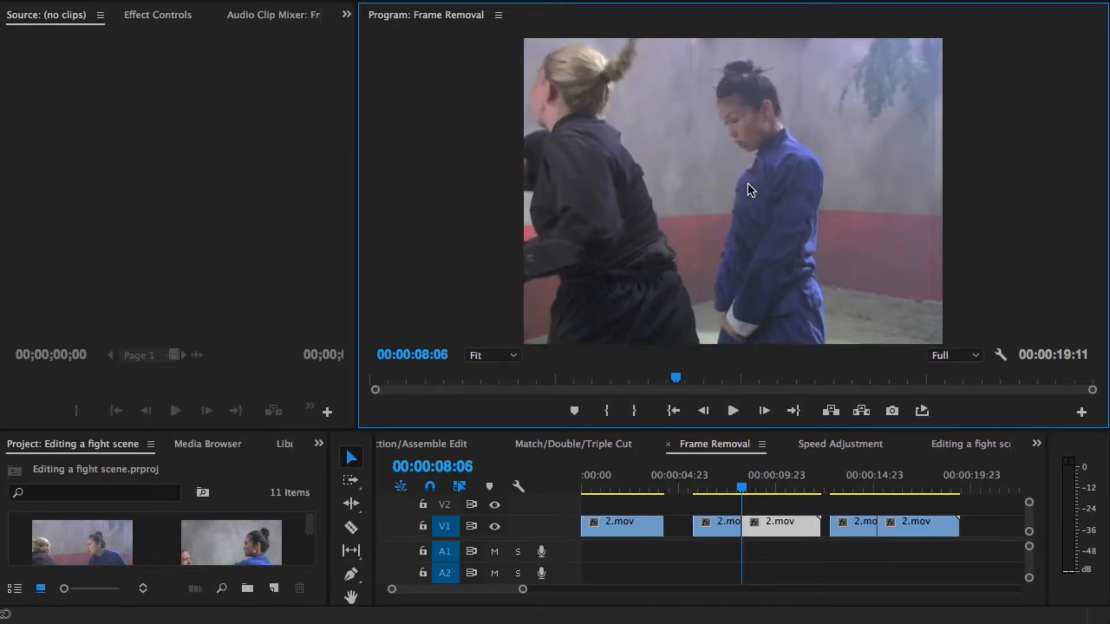
pyautogui.press('Left')
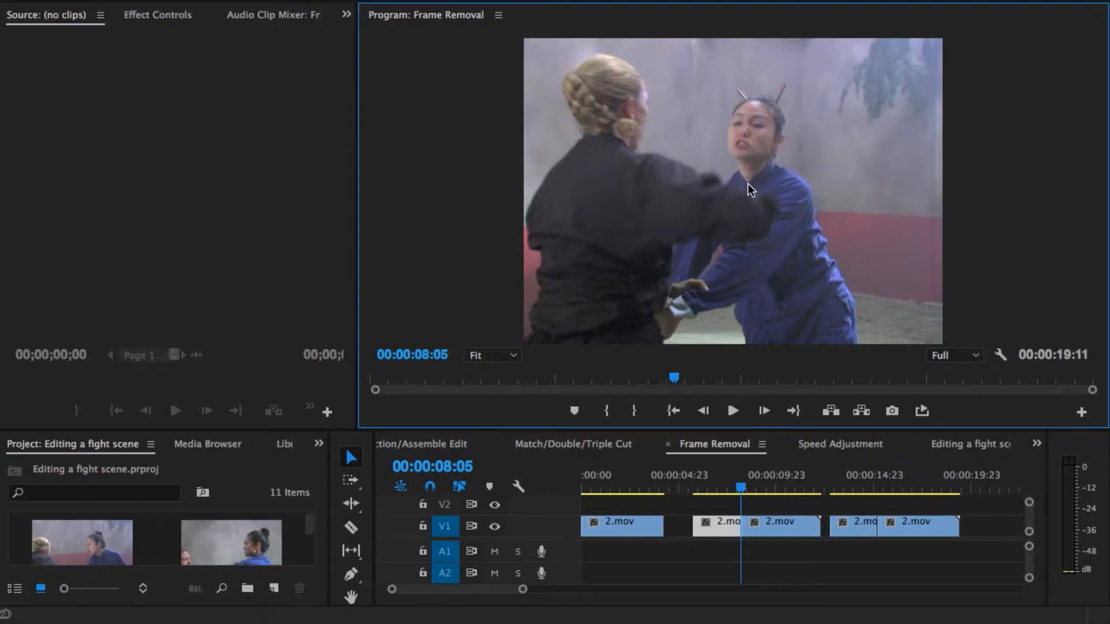
pyautogui.press('Right')
# Step: Step back to the frame at 00:00:08:02 and select the clip before the cut
pyautogui.press('Left')
pyautogui.press('Left')
pyautogui.press('Left')
pyautogui.press('Left')
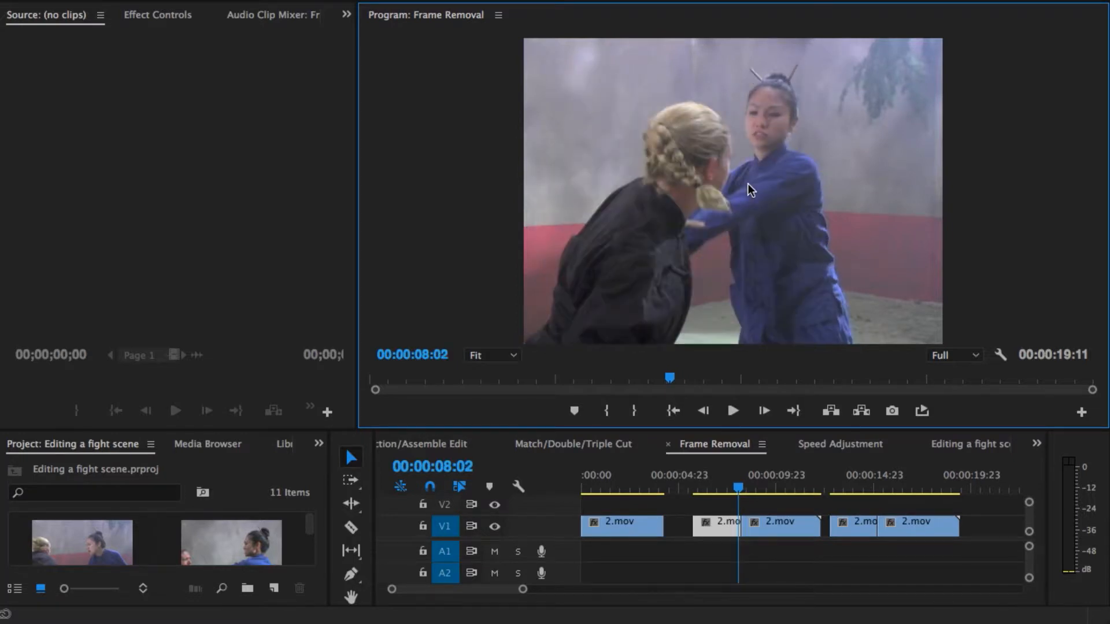
pyautogui.click(721, 513)
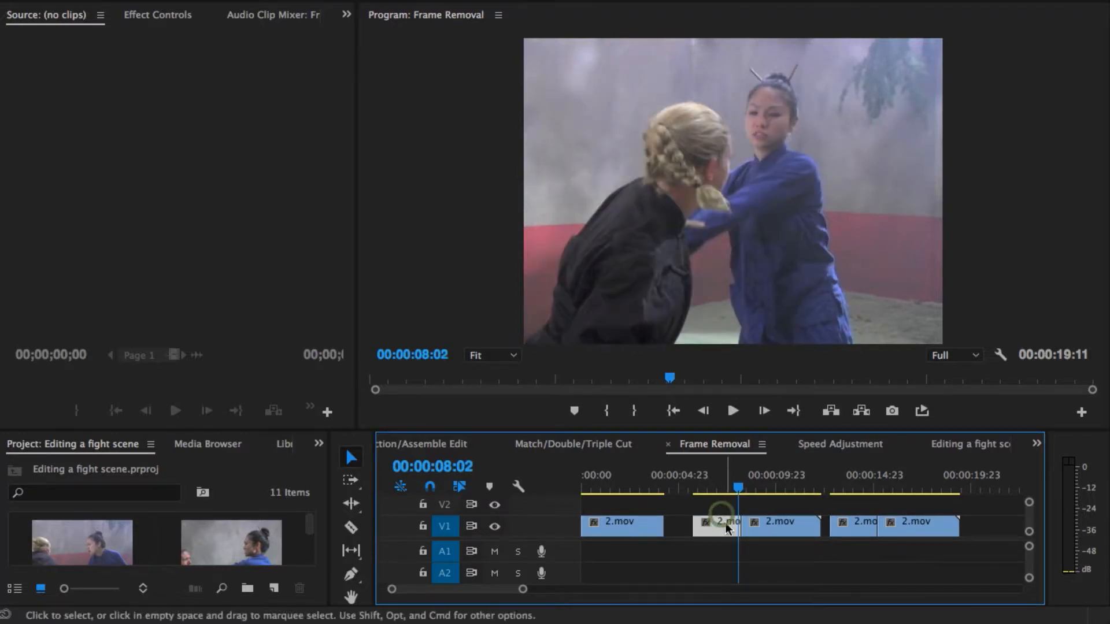
# Step: Step backward from 00:00:08:07 to 00:00:06:02, and play the second version through its cut
pyautogui.click(742, 490)
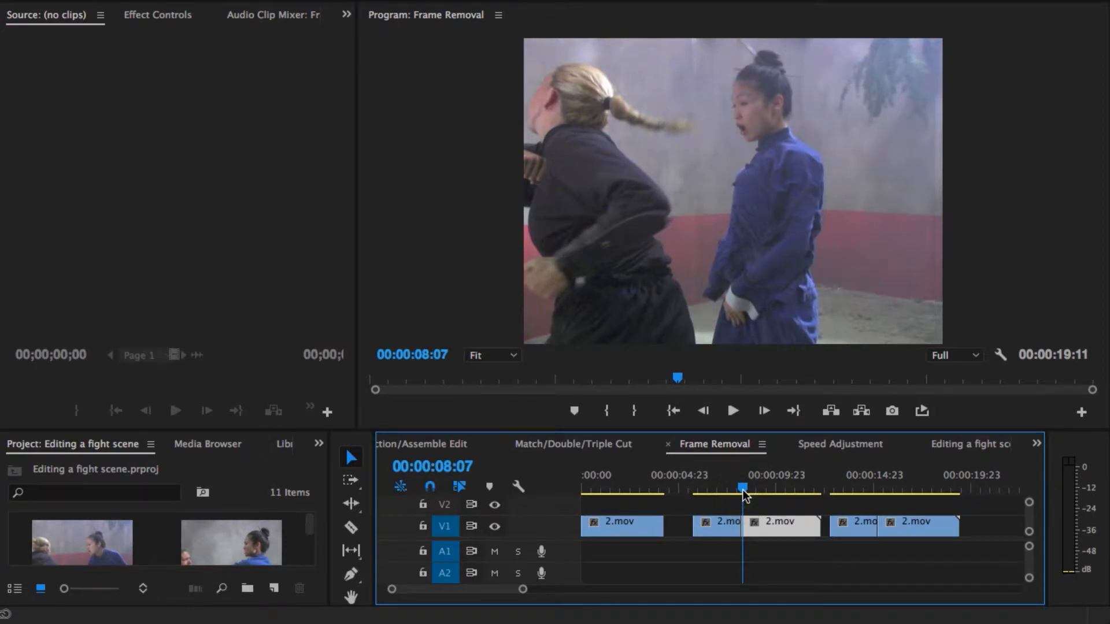
pyautogui.press('Left')
pyautogui.press('Left')
pyautogui.press('Left')
pyautogui.press('Left')
pyautogui.press('Left')
pyautogui.press('Left')
pyautogui.press('Left')
pyautogui.press('Left')
pyautogui.press('Left')
pyautogui.press('Left')
pyautogui.press('Left')
pyautogui.press('Left')
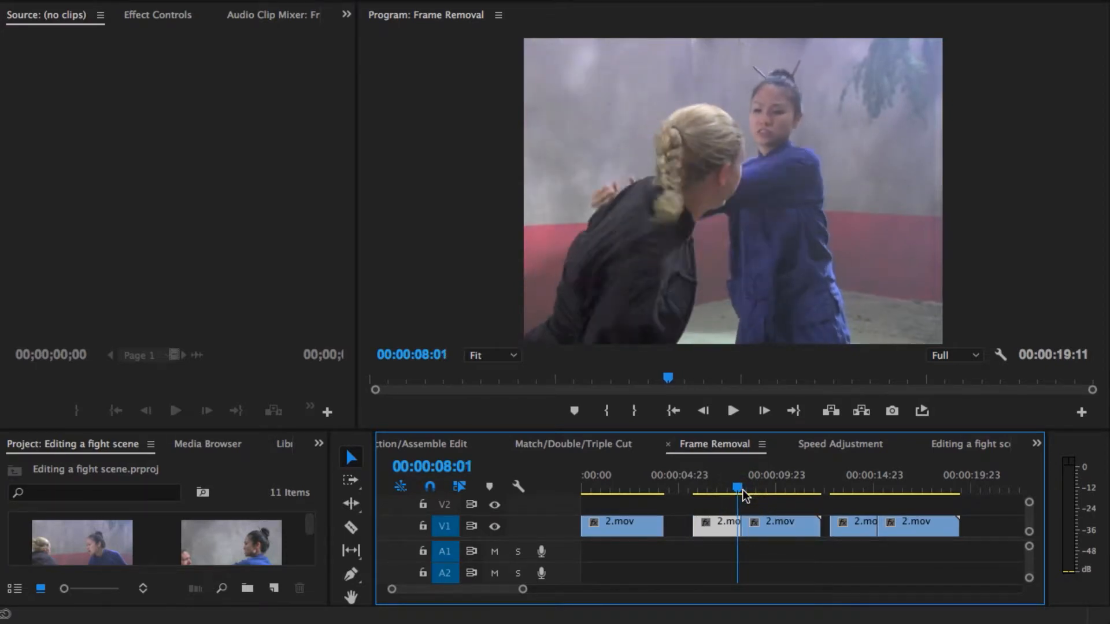
pyautogui.press('Left')
pyautogui.press('Left')
pyautogui.press('Left')
pyautogui.press('Left')
pyautogui.press('Left')
pyautogui.press('Left')
pyautogui.press('Left')
pyautogui.press('Left')
pyautogui.press('Left')
pyautogui.press('Left')
pyautogui.press('Left')
pyautogui.press('Left')
pyautogui.press('Left')
pyautogui.press('Left')
pyautogui.press('Left')
pyautogui.press('Left')
pyautogui.press('Left')
pyautogui.press('Left')
pyautogui.press('Left')
pyautogui.press('Left')
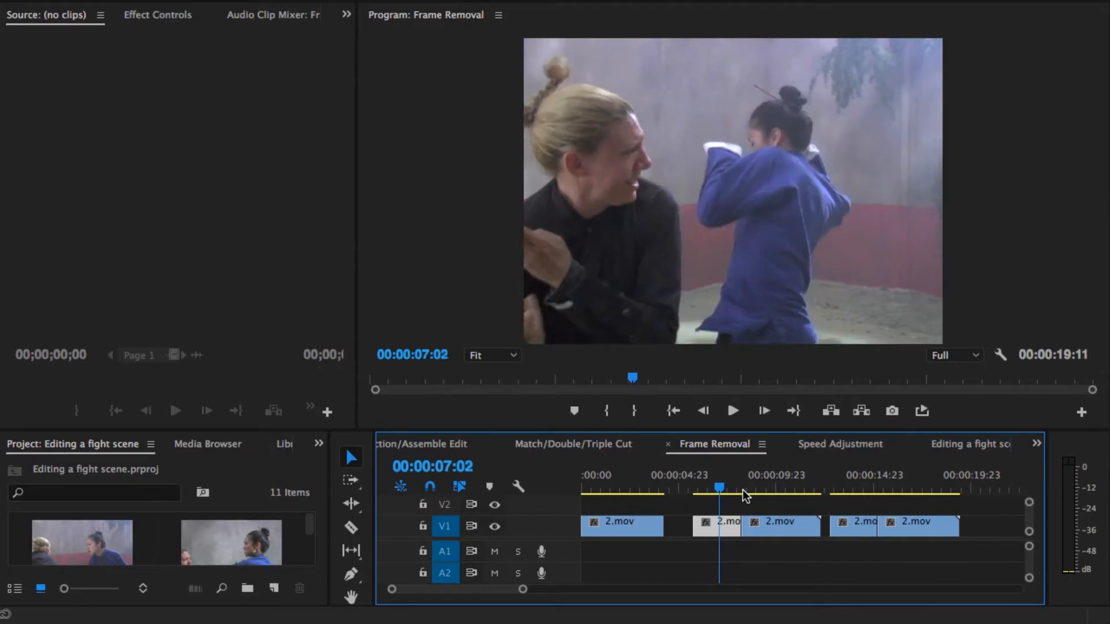
pyautogui.press('Left')
pyautogui.press('Left')
pyautogui.press('Left')
pyautogui.press('Left')
pyautogui.press('Left')
pyautogui.press('Left')
pyautogui.press('Left')
pyautogui.press('Left')
pyautogui.press('Left')
pyautogui.press('Left')
pyautogui.press('Left')
pyautogui.press('Left')
pyautogui.press('Left')
pyautogui.press('Left')
pyautogui.press('Left')
pyautogui.press('Left')
pyautogui.press('Left')
pyautogui.press('Left')
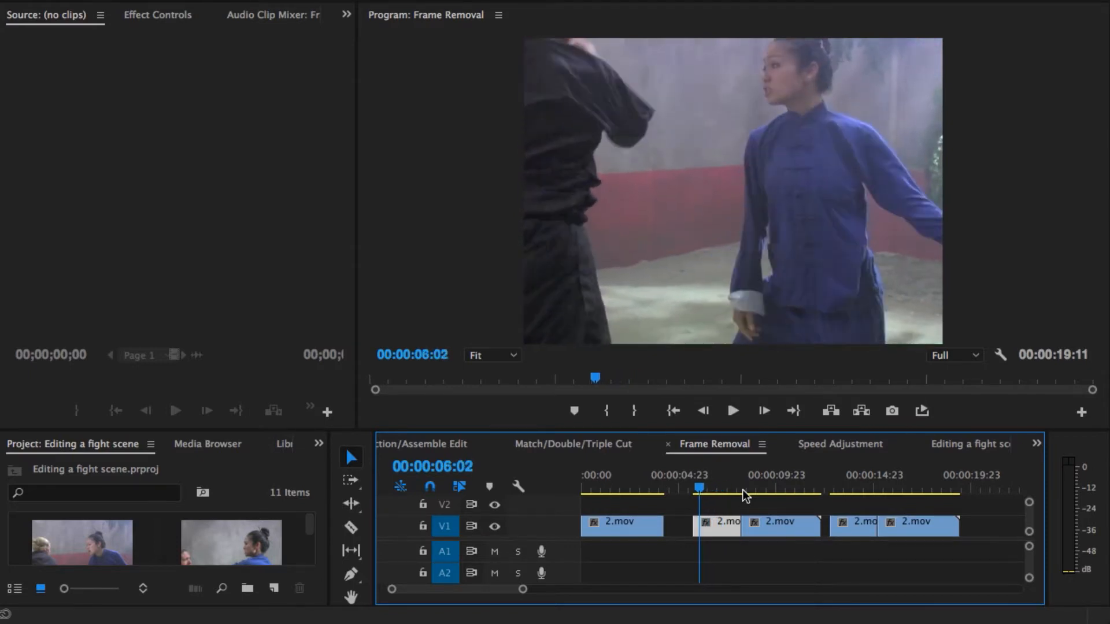
pyautogui.press('space')
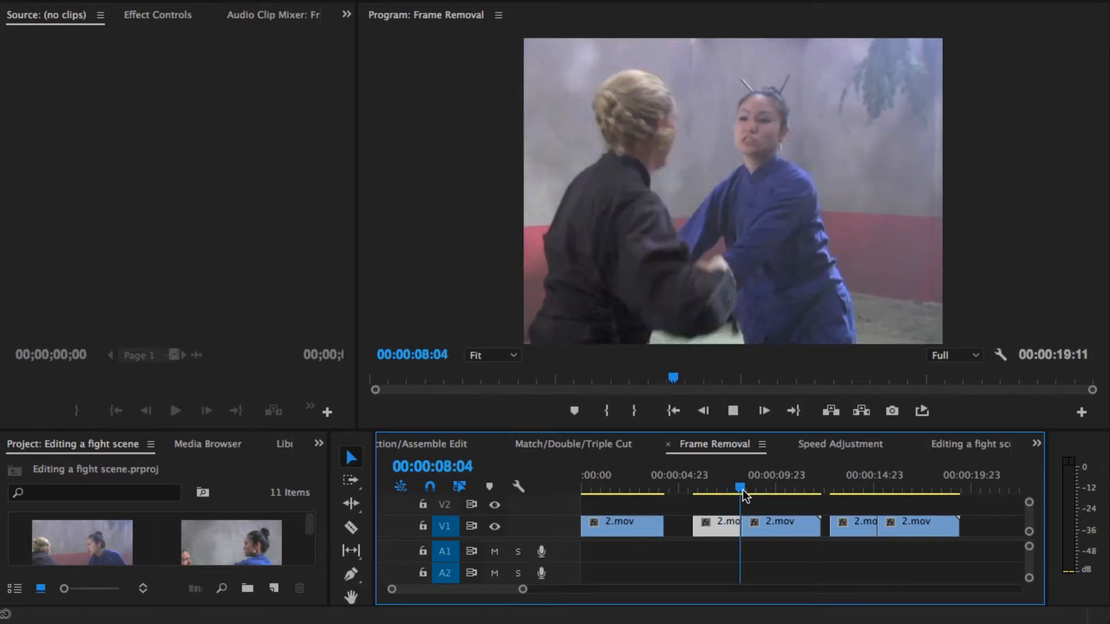
pyautogui.press('space')
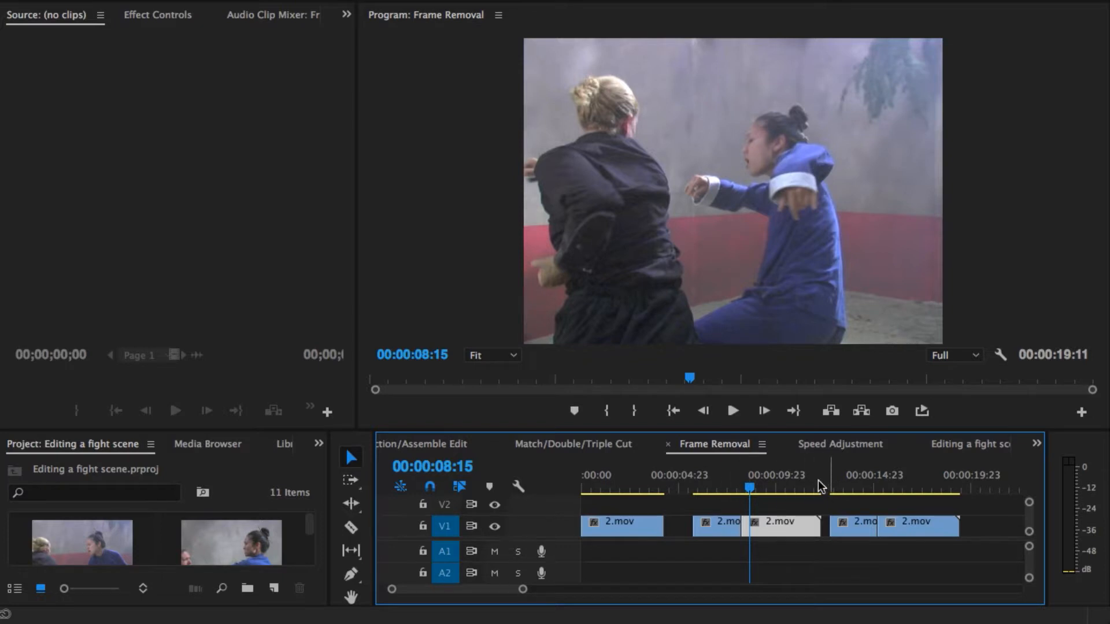
# Step: Return to the second version's cut and check the frames at 00:00:08:05 and 00:00:08:06
pyautogui.hotkey('shift', 'Left')
pyautogui.hotkey('shift', 'Left')
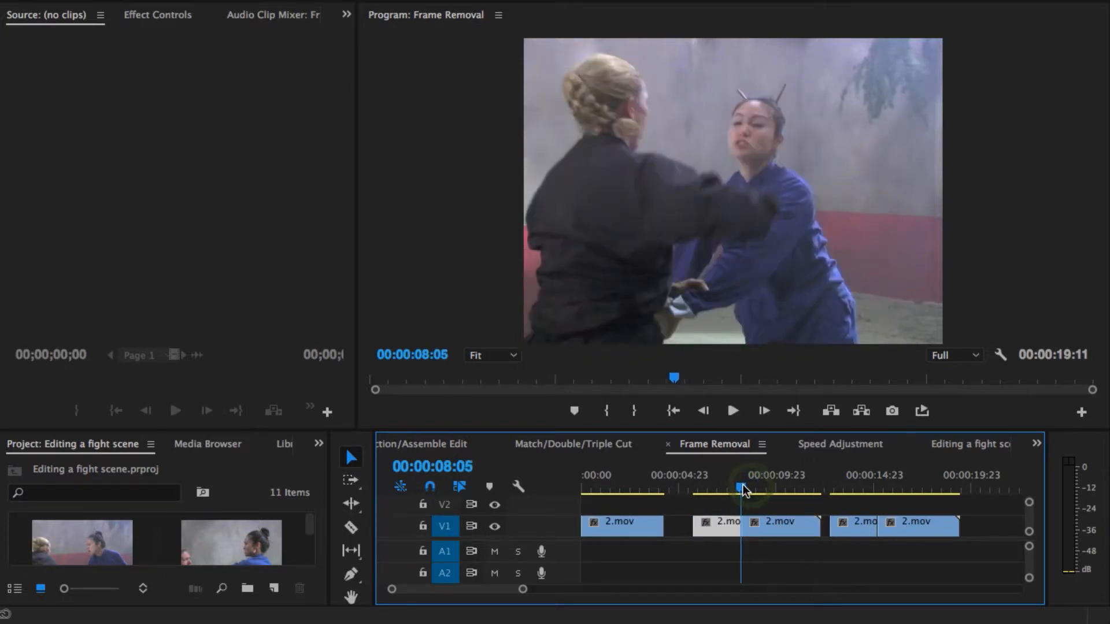
pyautogui.press('Right')
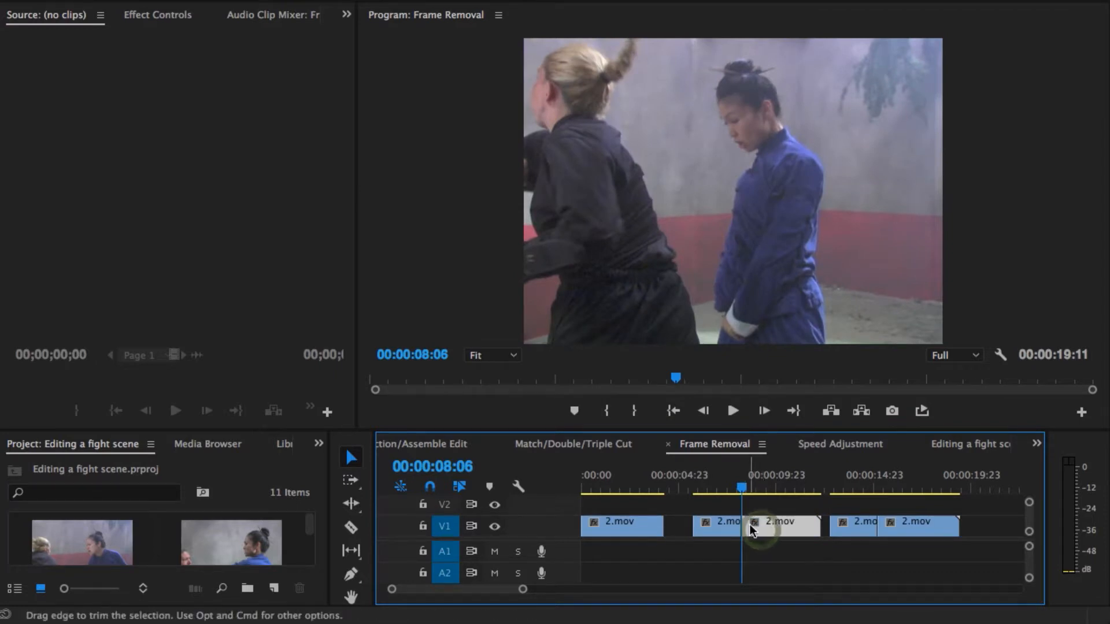
# Step: Move the playhead to the third version at 00:00:14:04 and step forward through the move to 00:00:15:02
pyautogui.click(858, 483)
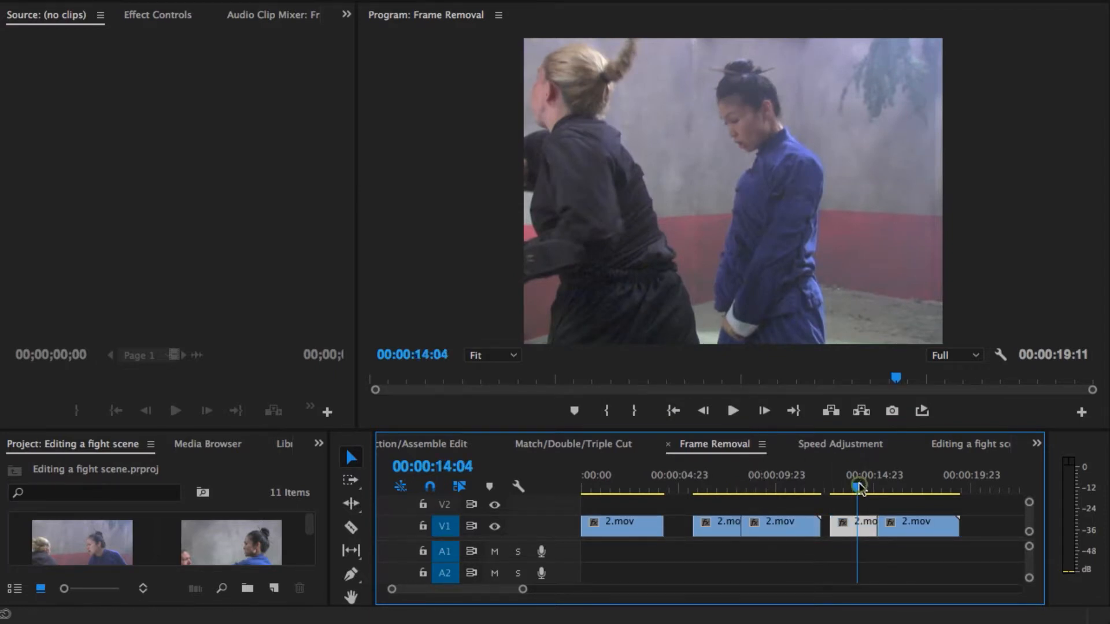
pyautogui.press('Right')
pyautogui.press('Right')
pyautogui.press('Right')
pyautogui.press('Right')
pyautogui.press('Right')
pyautogui.press('Right')
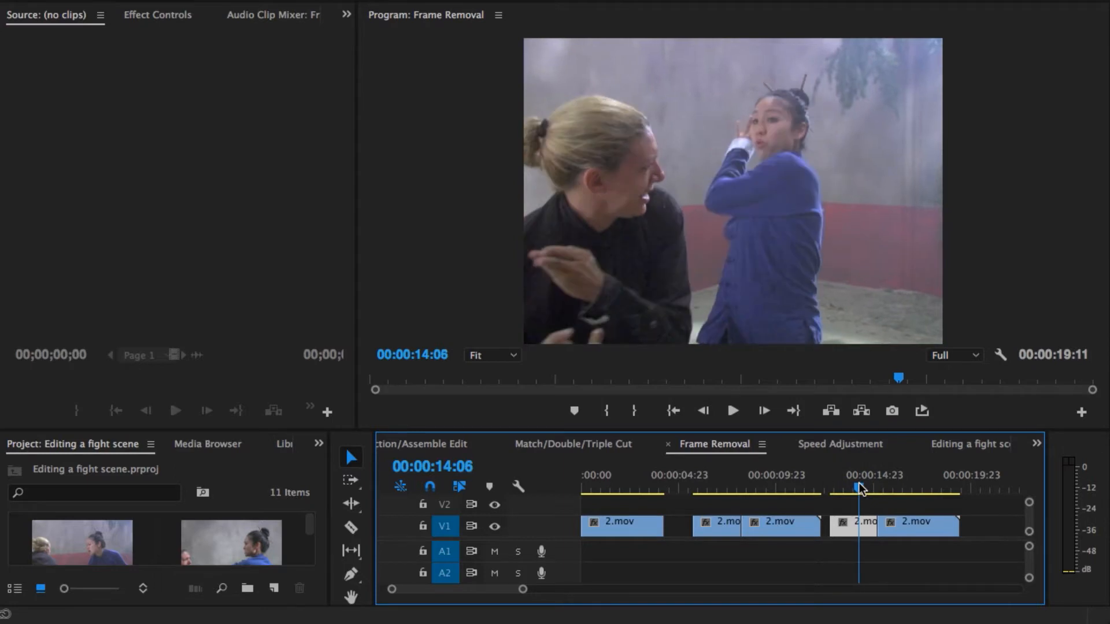
pyautogui.press('Right')
pyautogui.press('Right')
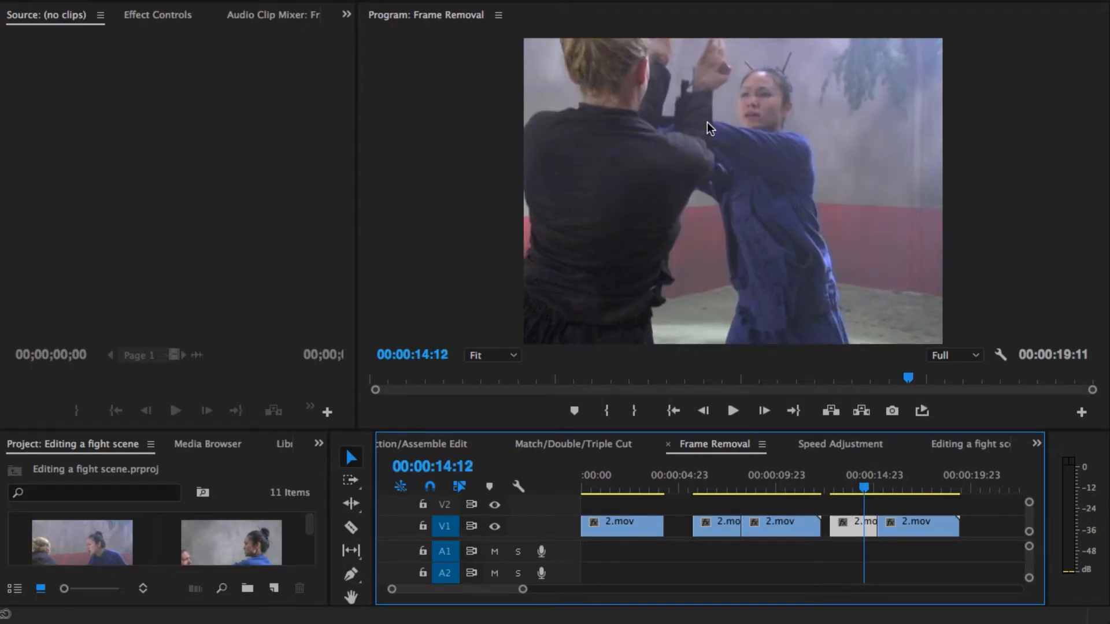
pyautogui.press('Right')
pyautogui.press('Right')
pyautogui.press('Right')
pyautogui.press('Right')
pyautogui.press('Right')
pyautogui.press('Right')
pyautogui.press('Right')
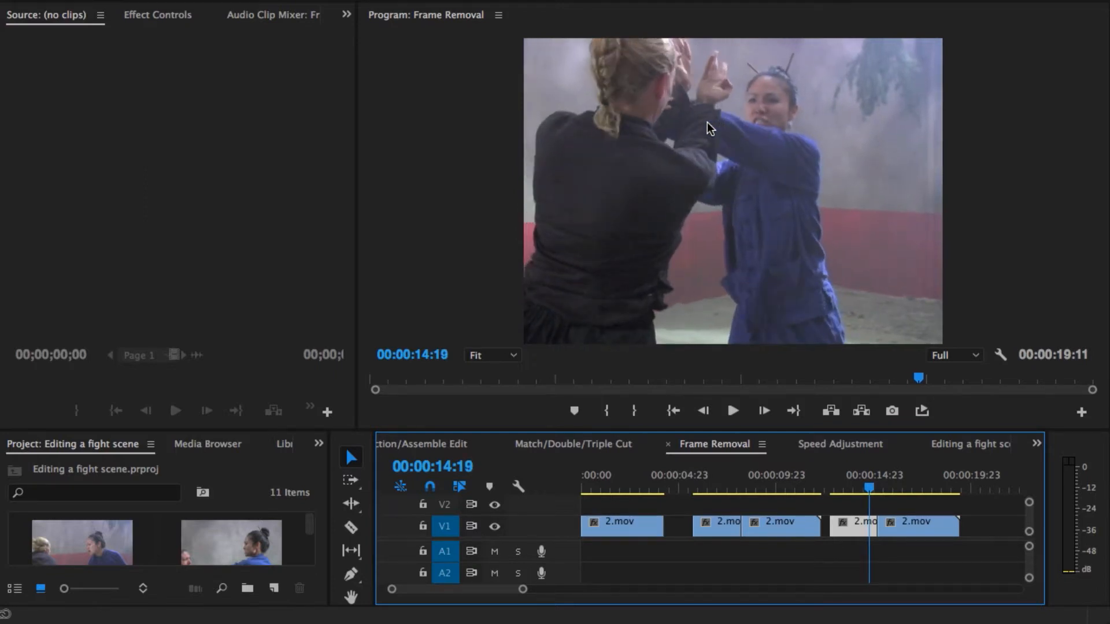
pyautogui.press('Right')
pyautogui.press('Right')
pyautogui.press('Right')
pyautogui.press('Right')
pyautogui.press('Right')
pyautogui.press('Right')
pyautogui.press('Right')
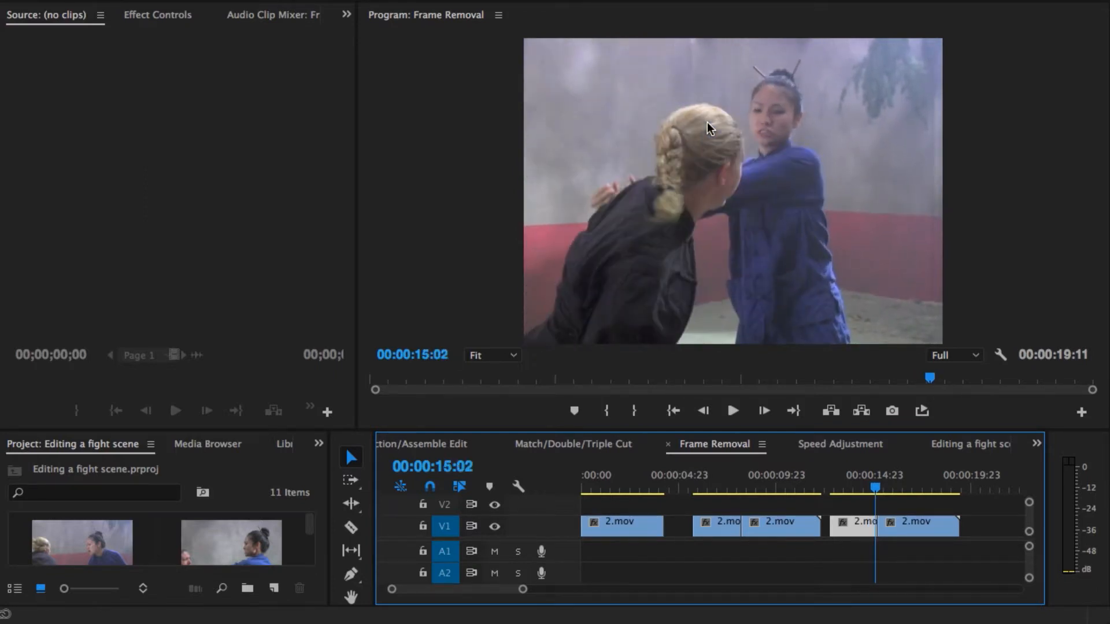
# Step: Step forward to the third version's cut and compare the frames at 00:00:15:04 and 00:00:15:05
pyautogui.click(784, 127)
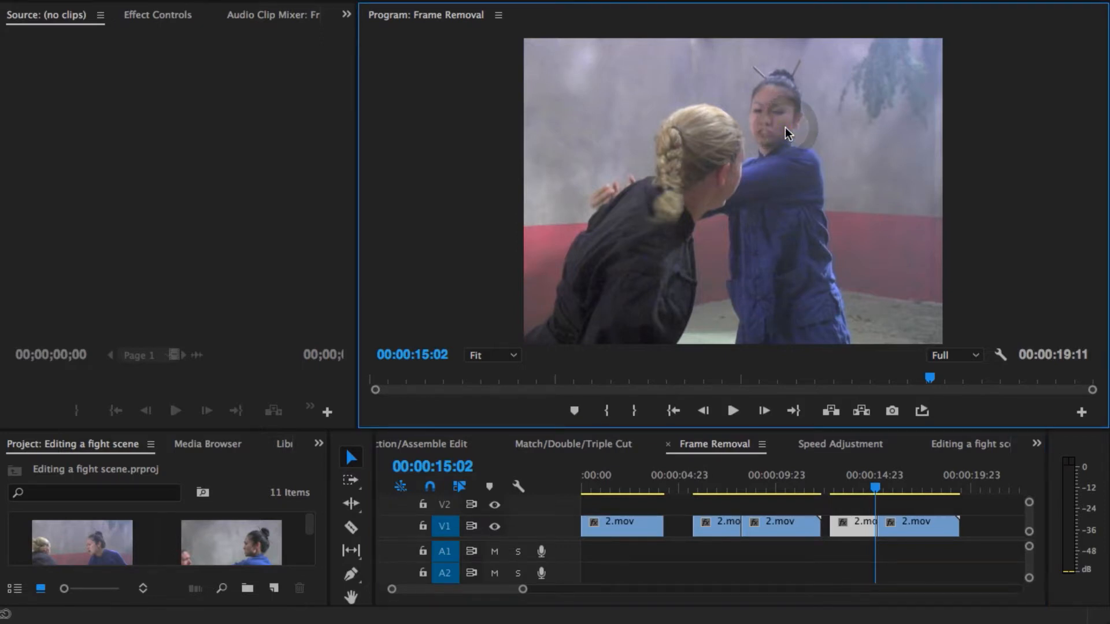
pyautogui.press('Right')
pyautogui.press('Right')
pyautogui.press('Right')
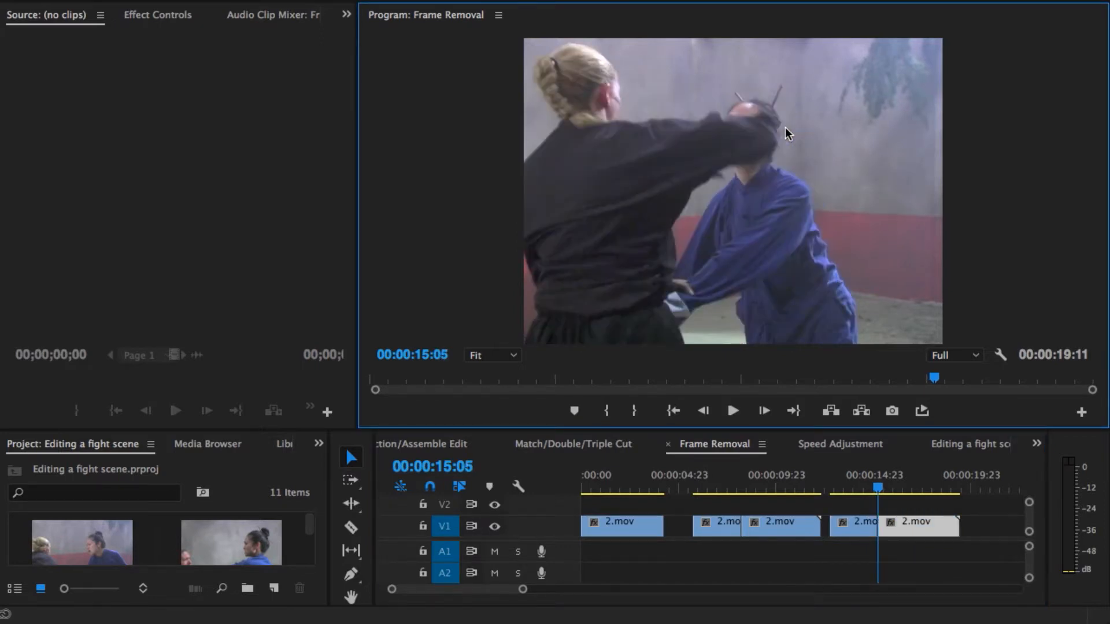
pyautogui.press('Left')
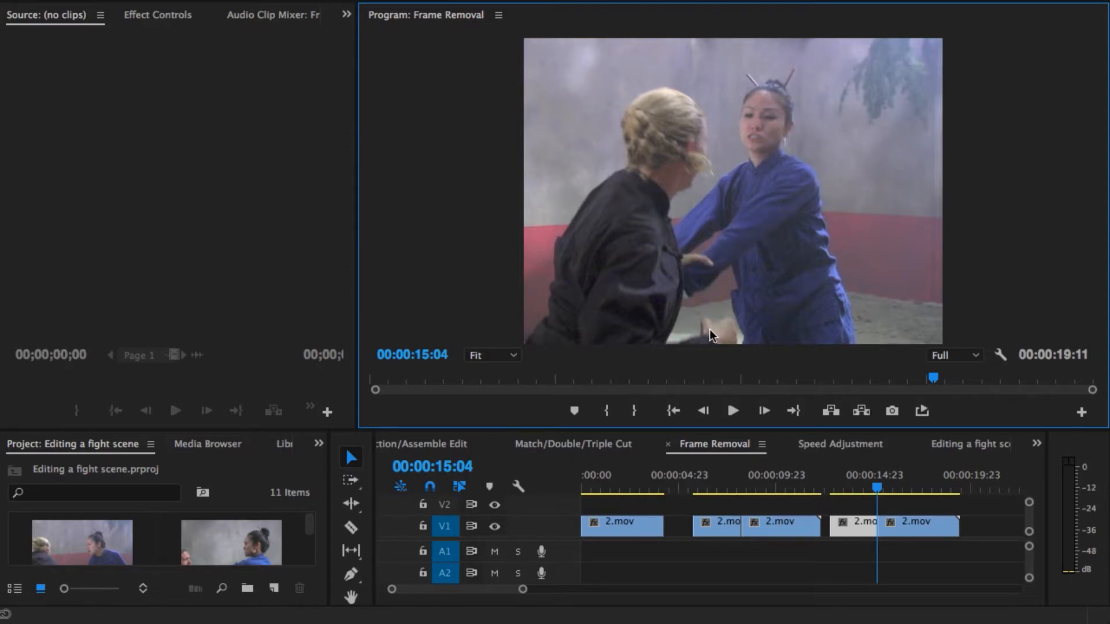
pyautogui.press('Right')
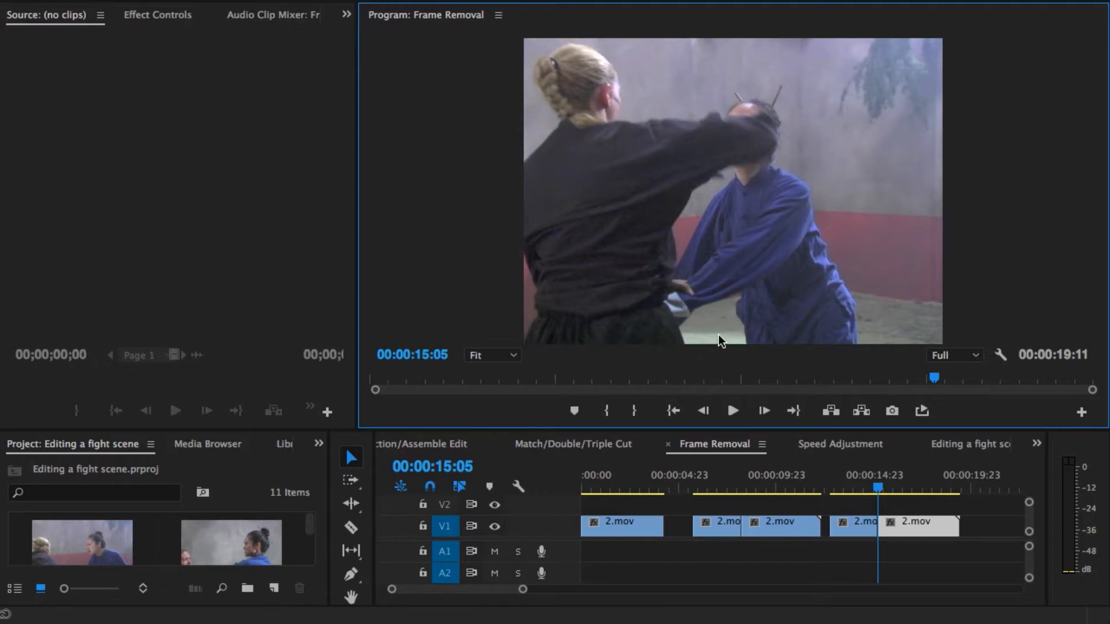
# Step: Play the third version through its cut twice, starting each time from its first clip
pyautogui.click(838, 484)
pyautogui.press('space')
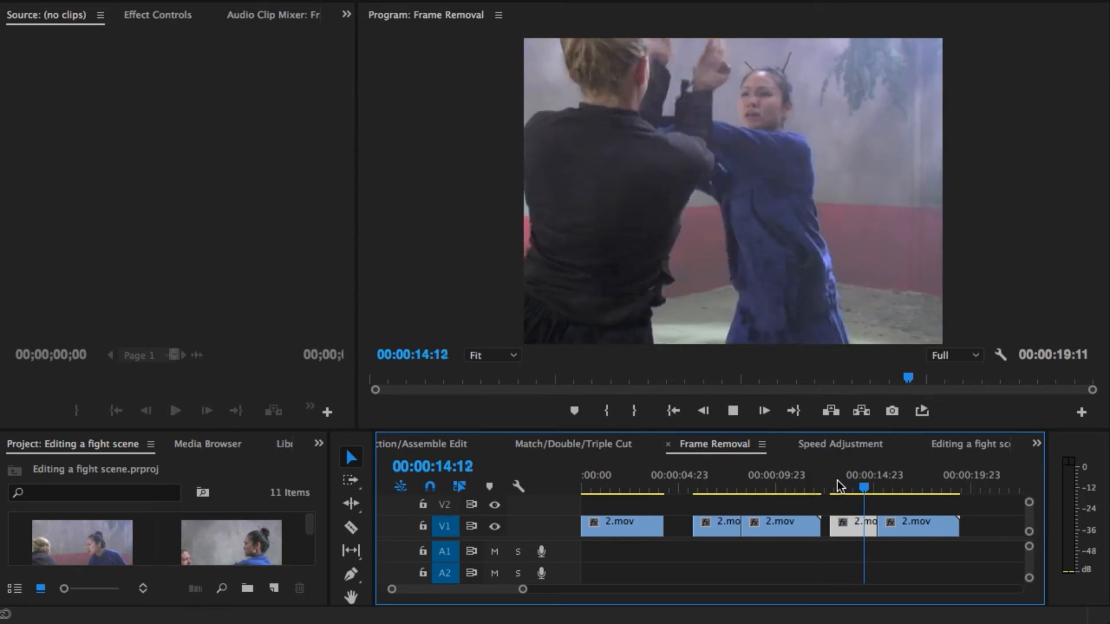
pyautogui.press('space')
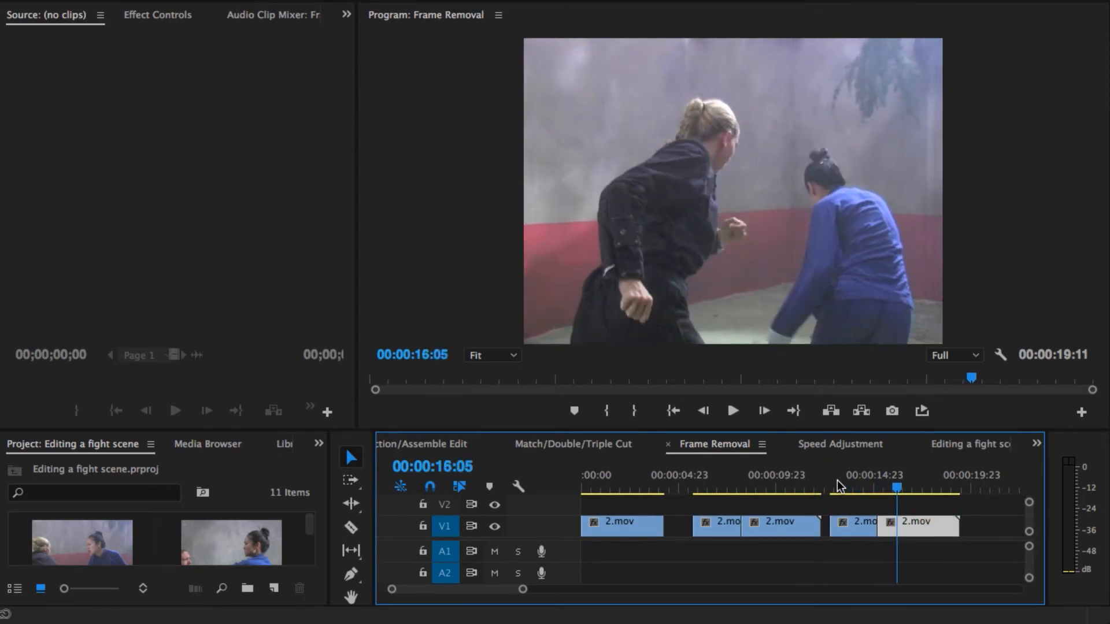
pyautogui.click(845, 485)
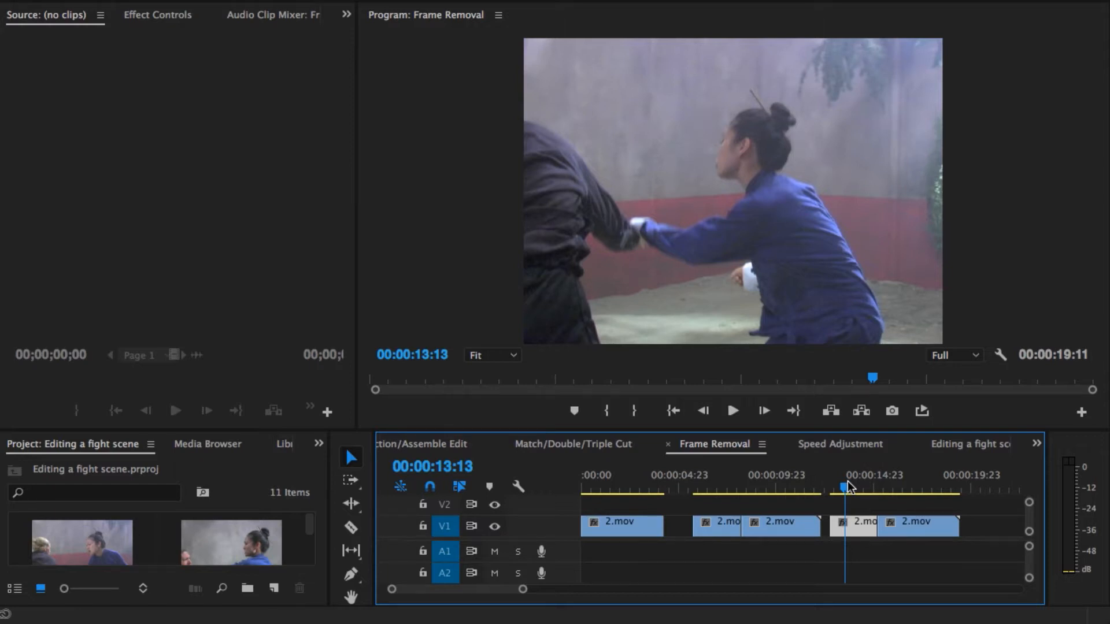
pyautogui.press('space')
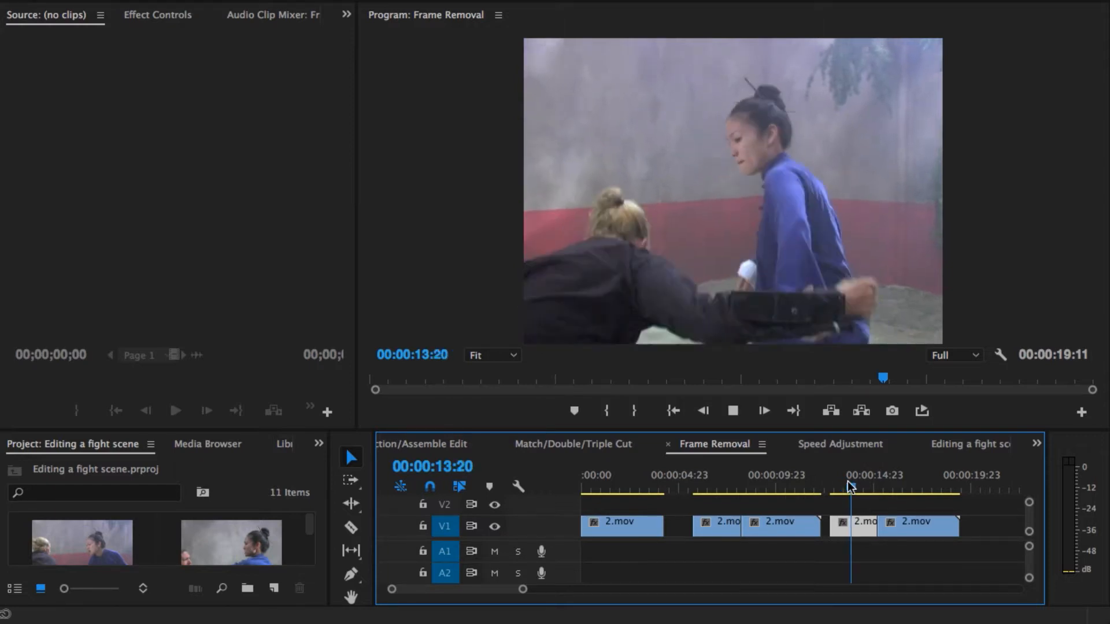
pyautogui.click(849, 486)
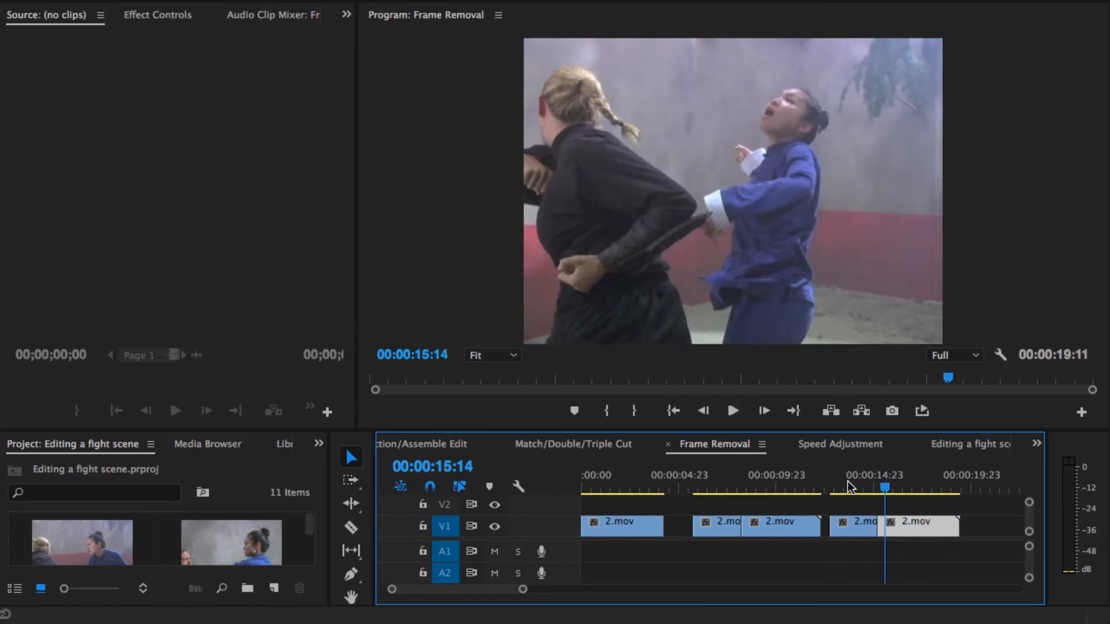
# Step: Return to 00:00:13:13 in the third version and step forward through its first clip to the frame after the cut, 00:00:15:05
pyautogui.click(845, 485)
pyautogui.press('Right')
pyautogui.press('Right')
pyautogui.press('Right')
pyautogui.press('Right')
pyautogui.press('Right')
pyautogui.press('Right')
pyautogui.press('Right')
pyautogui.press('Right')
pyautogui.press('Right')
pyautogui.press('Right')
pyautogui.press('Right')
pyautogui.press('Right')
pyautogui.press('Right')
pyautogui.press('Right')
pyautogui.press('Right')
pyautogui.press('Right')
pyautogui.press('Right')
pyautogui.press('Right')
pyautogui.press('Right')
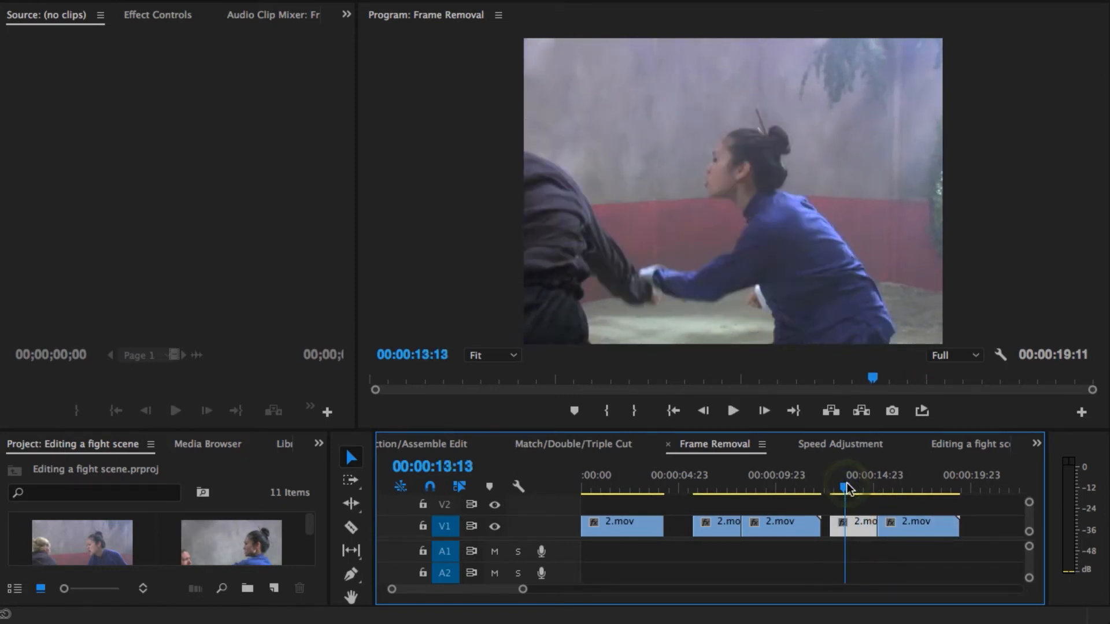
pyautogui.press('Right')
pyautogui.press('Right')
pyautogui.press('Right')
pyautogui.press('Right')
pyautogui.press('Right')
pyautogui.press('Right')
pyautogui.press('Right')
pyautogui.press('Right')
pyautogui.press('Right')
pyautogui.press('Right')
pyautogui.press('Right')
pyautogui.press('Right')
pyautogui.press('Right')
pyautogui.press('Right')
pyautogui.press('Right')
pyautogui.press('Right')
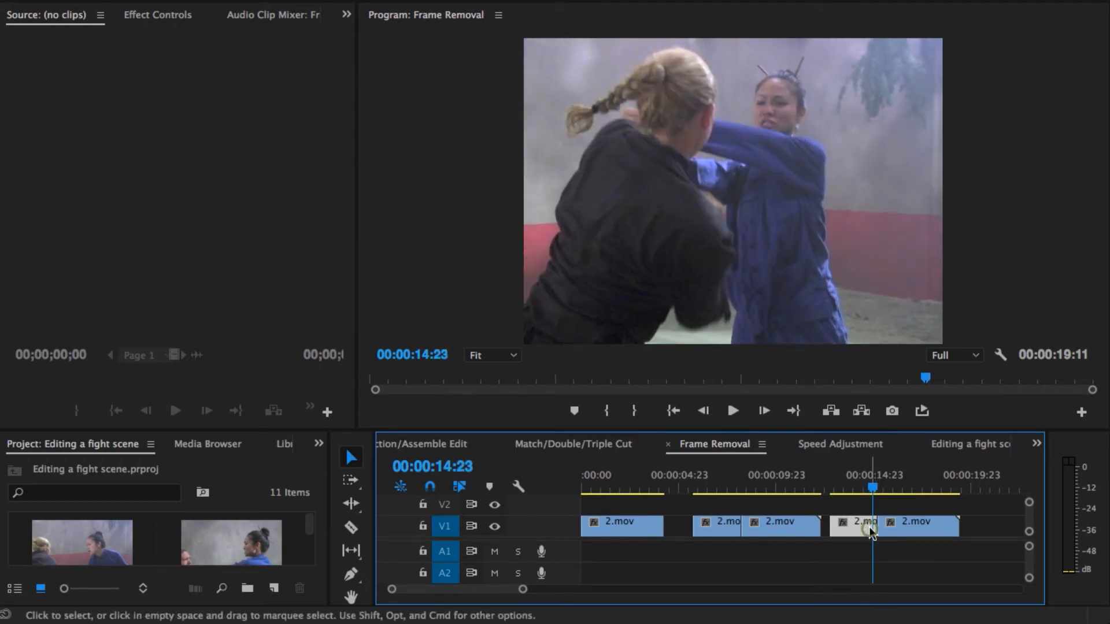
pyautogui.press('Right')
pyautogui.press('Right')
pyautogui.press('Right')
pyautogui.press('Right')
pyautogui.press('Right')
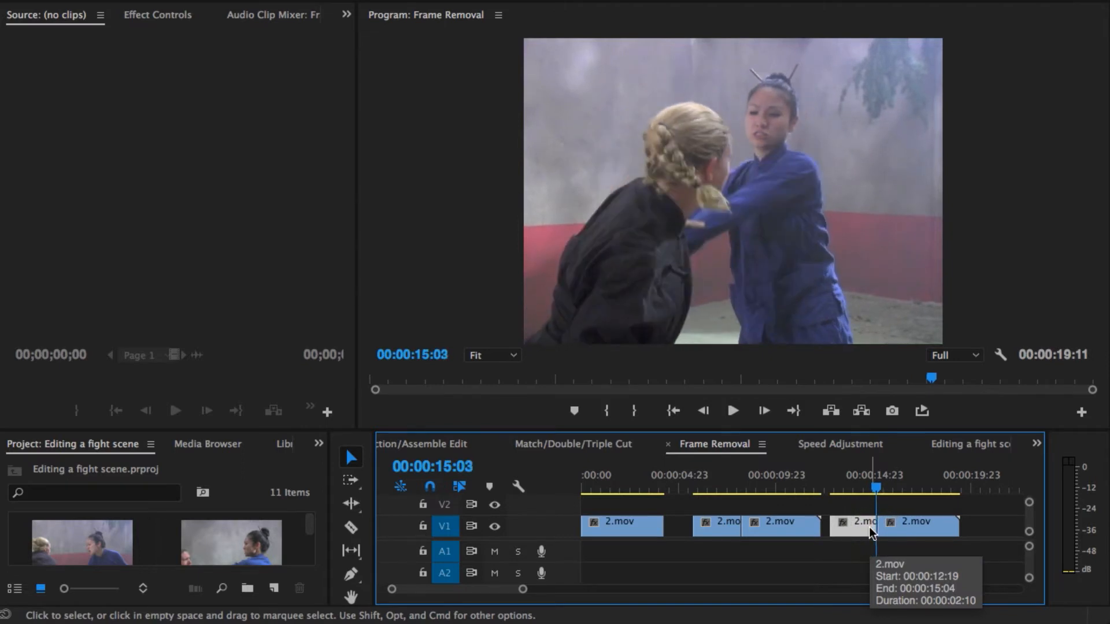
pyautogui.press('Right')
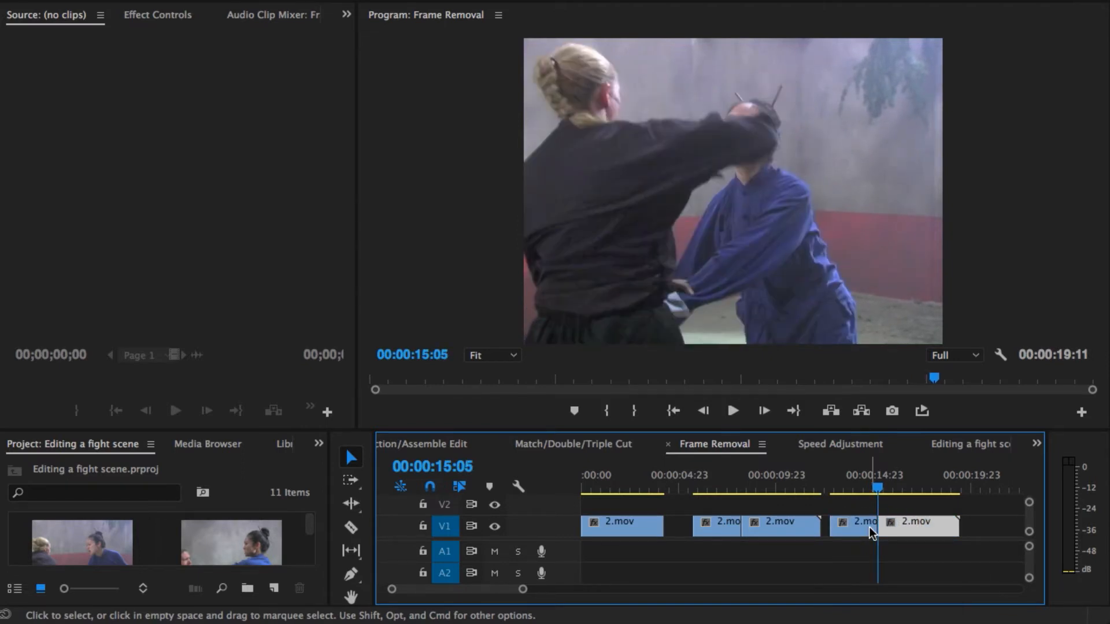
# Step: Go back to the second version near 00:00:07:13 and step forward to the frame after its cut, 00:00:08:06
pyautogui.click(730, 488)
pyautogui.press('Right')
pyautogui.press('Right')
pyautogui.press('Right')
pyautogui.press('Right')
pyautogui.press('Right')
pyautogui.press('Right')
pyautogui.press('Right')
pyautogui.press('Right')
pyautogui.press('Right')
pyautogui.press('Right')
pyautogui.press('Right')
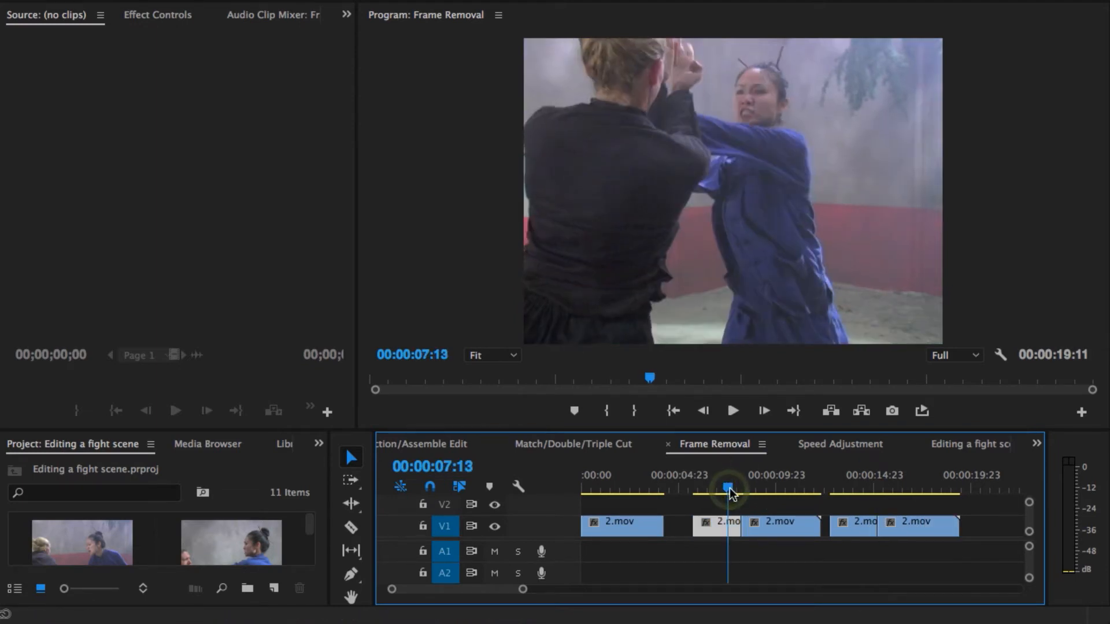
pyautogui.press('Right')
pyautogui.press('Right')
pyautogui.press('Right')
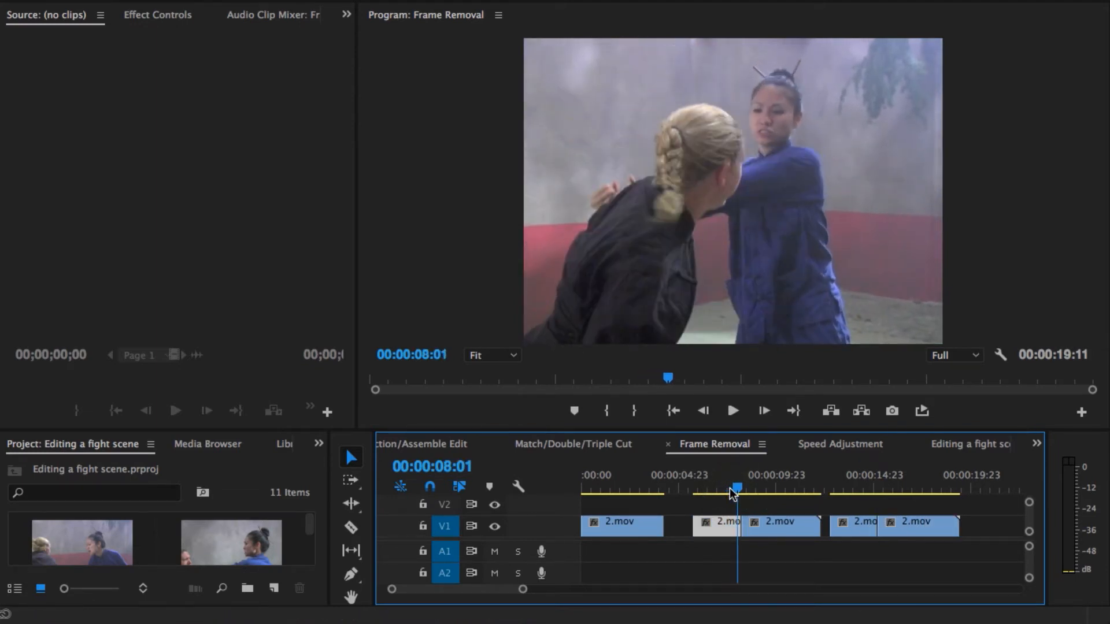
pyautogui.press('Right')
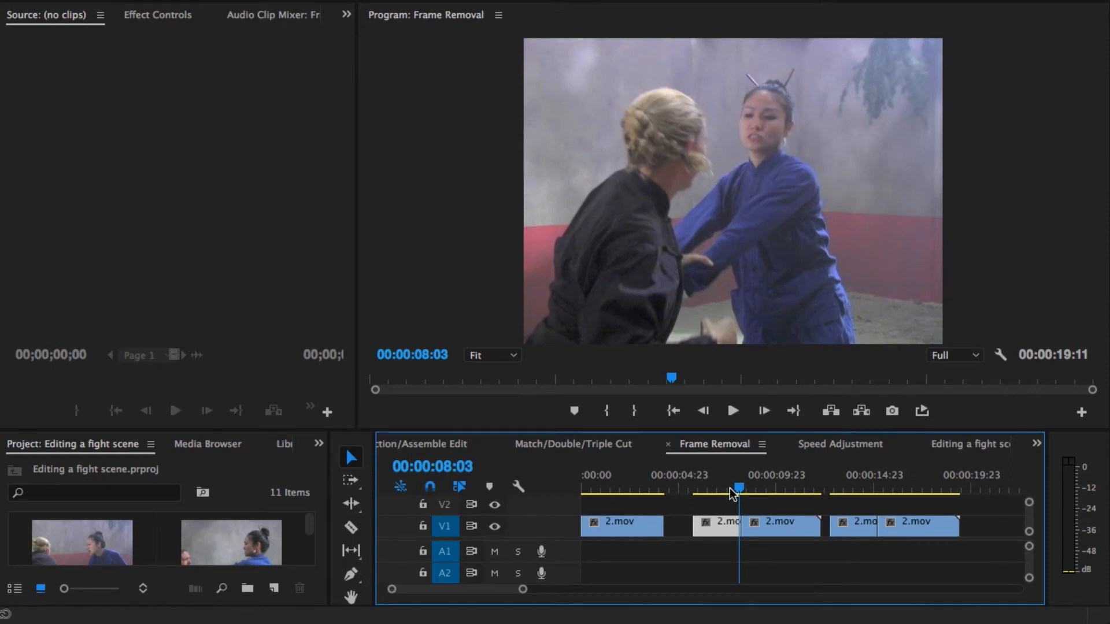
pyautogui.press('Right')
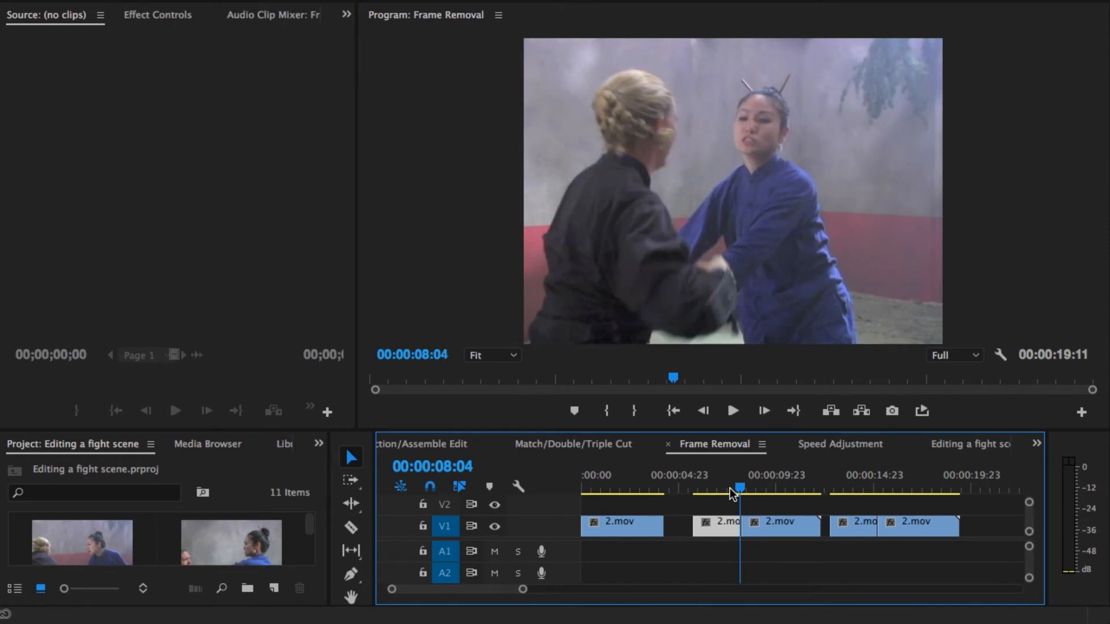
pyautogui.press('Right')
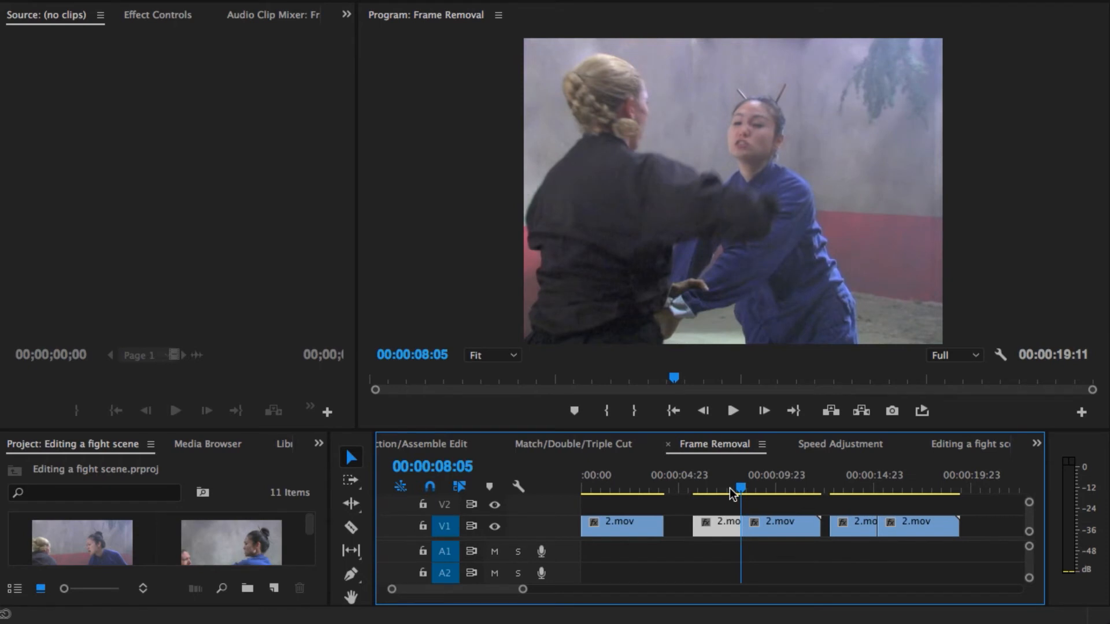
pyautogui.press('Right')
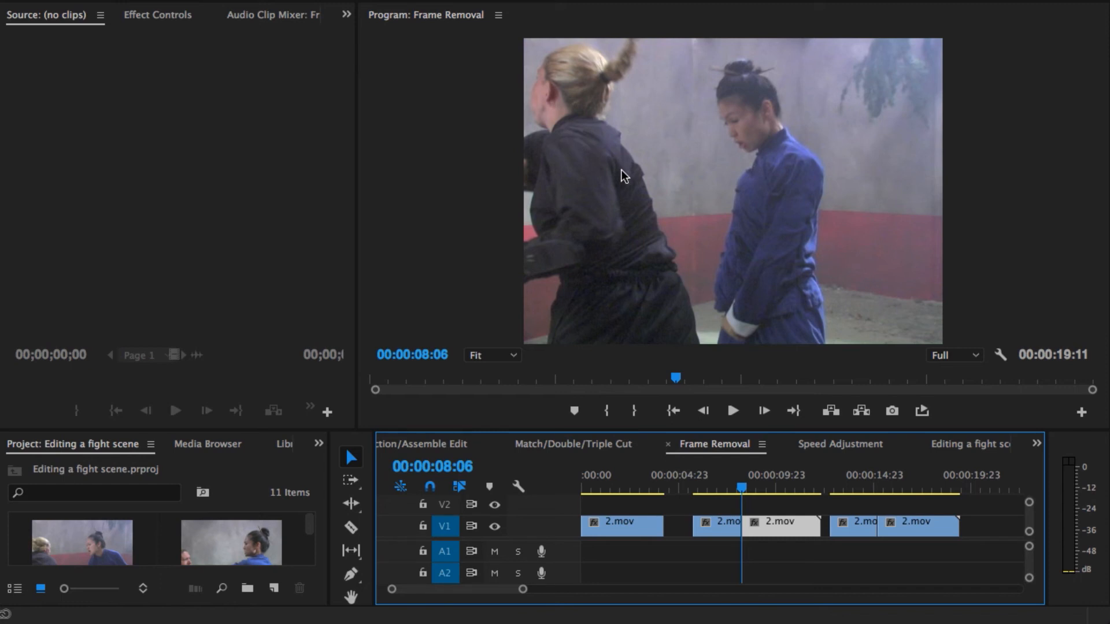
# Step: Step back to 00:00:08:04 in the second version, and step forward across the cut to 00:00:08:07
pyautogui.press('Left')
pyautogui.press('Left')
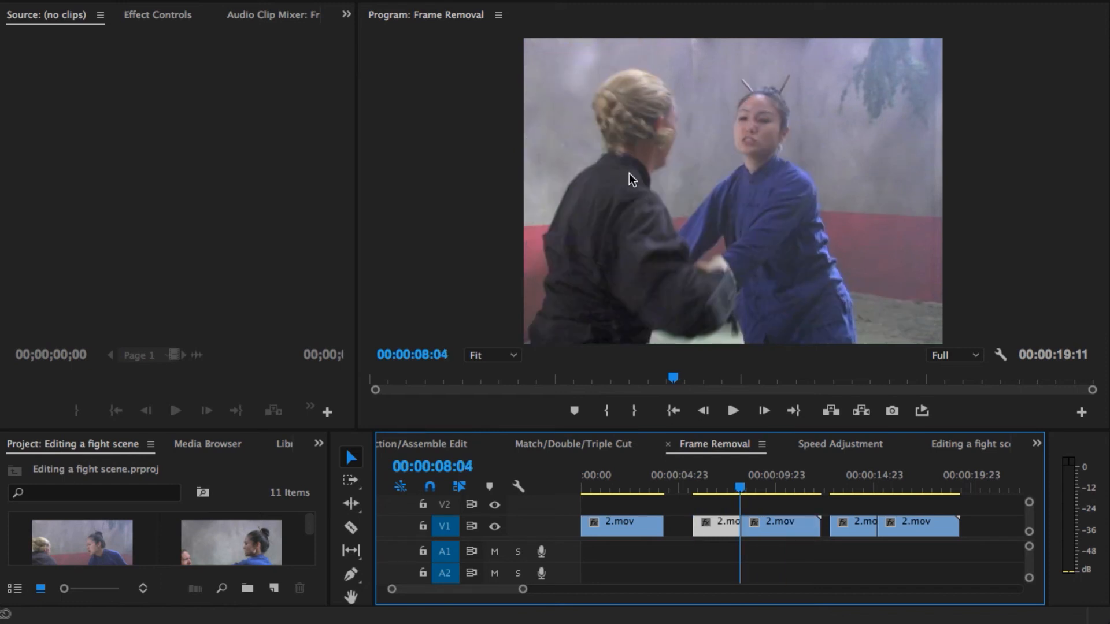
pyautogui.click(760, 158)
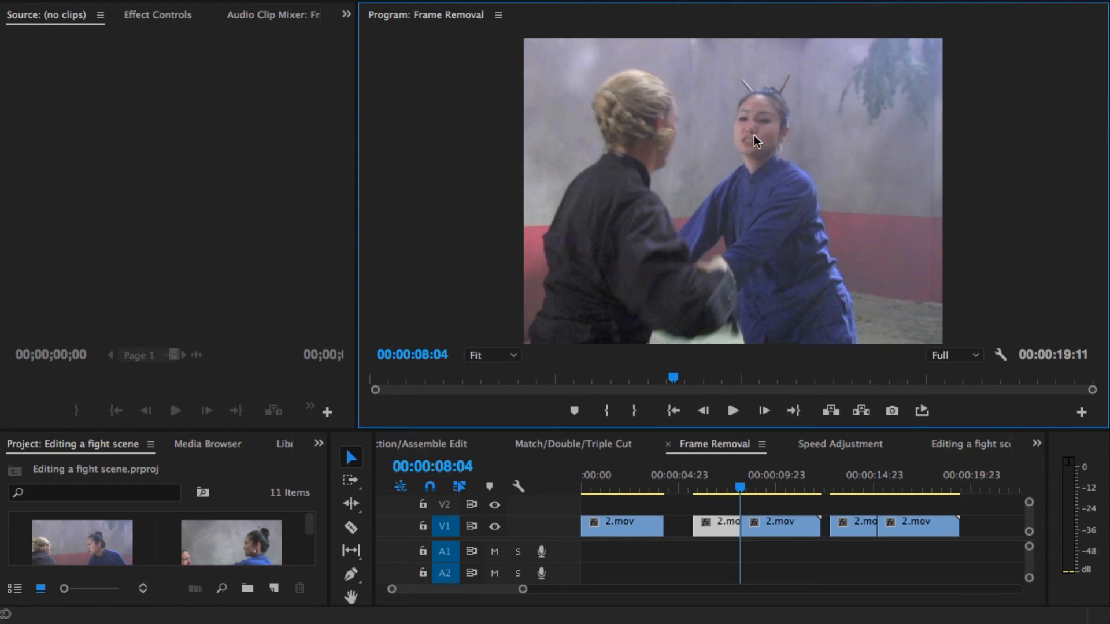
pyautogui.press('Right')
pyautogui.press('Right')
pyautogui.press('Right')
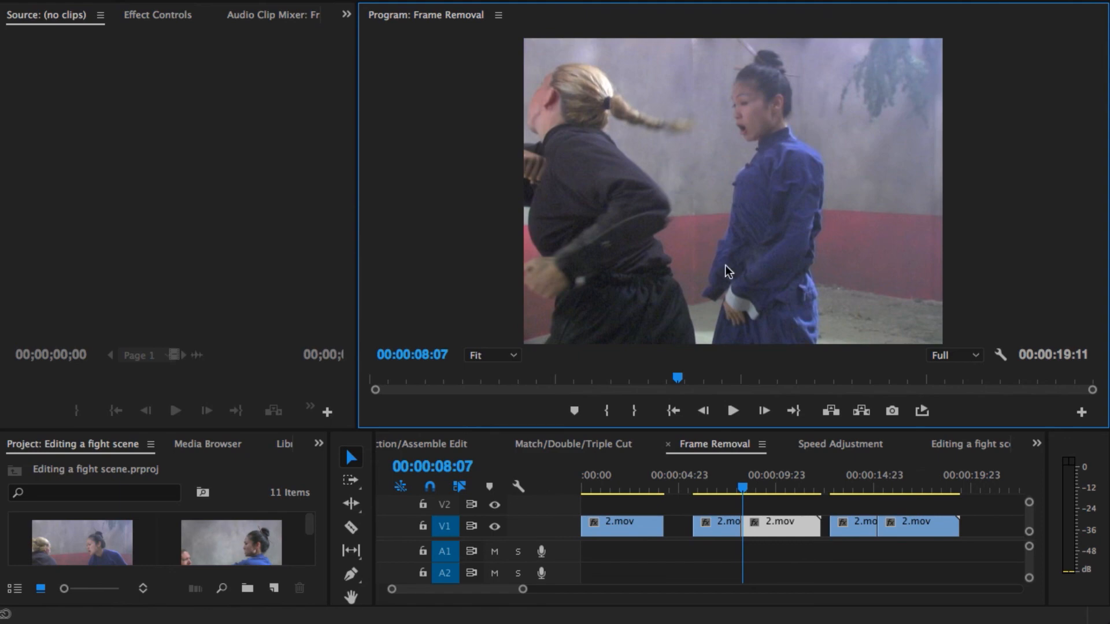
# Step: Move the playhead from the second version to the third version's first clip at 00:00:14:06
pyautogui.click(741, 489)
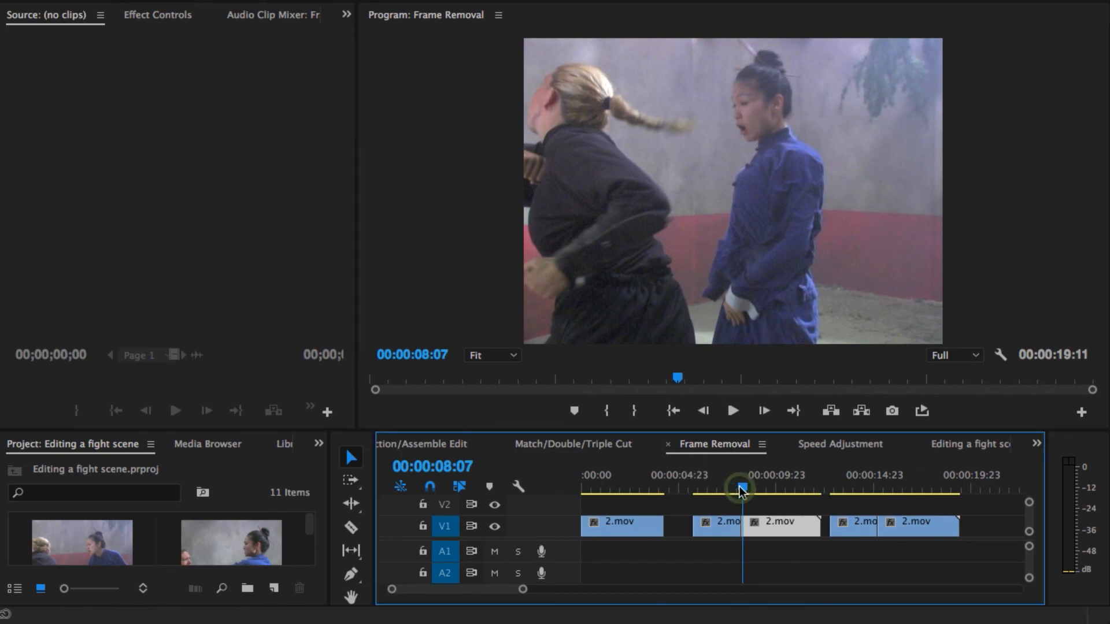
pyautogui.moveTo(740, 486); pyautogui.dragTo(861, 493)
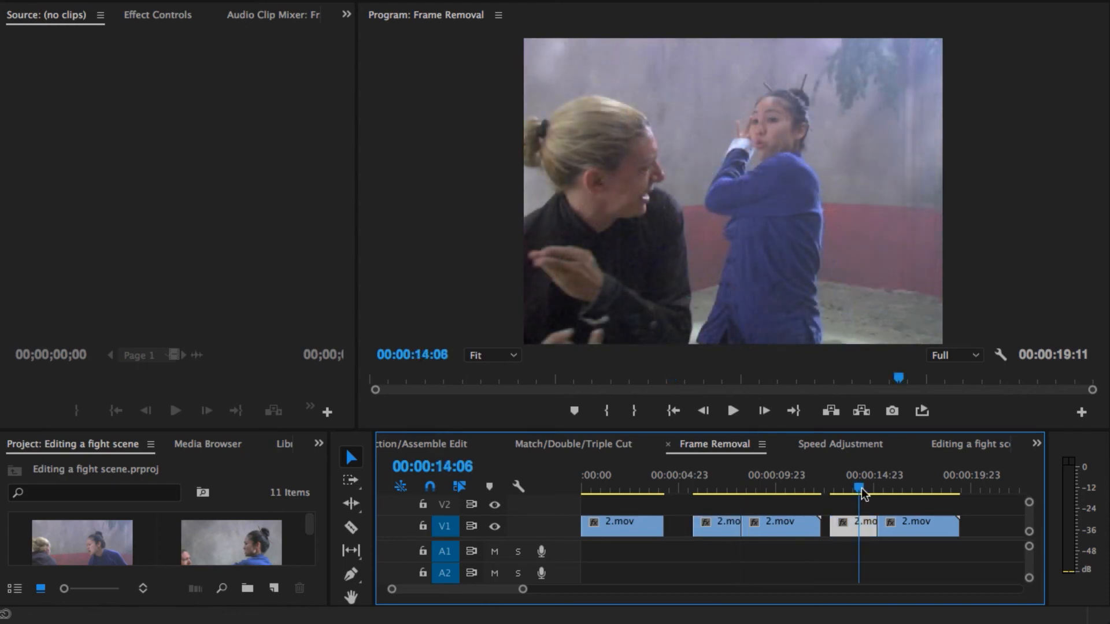